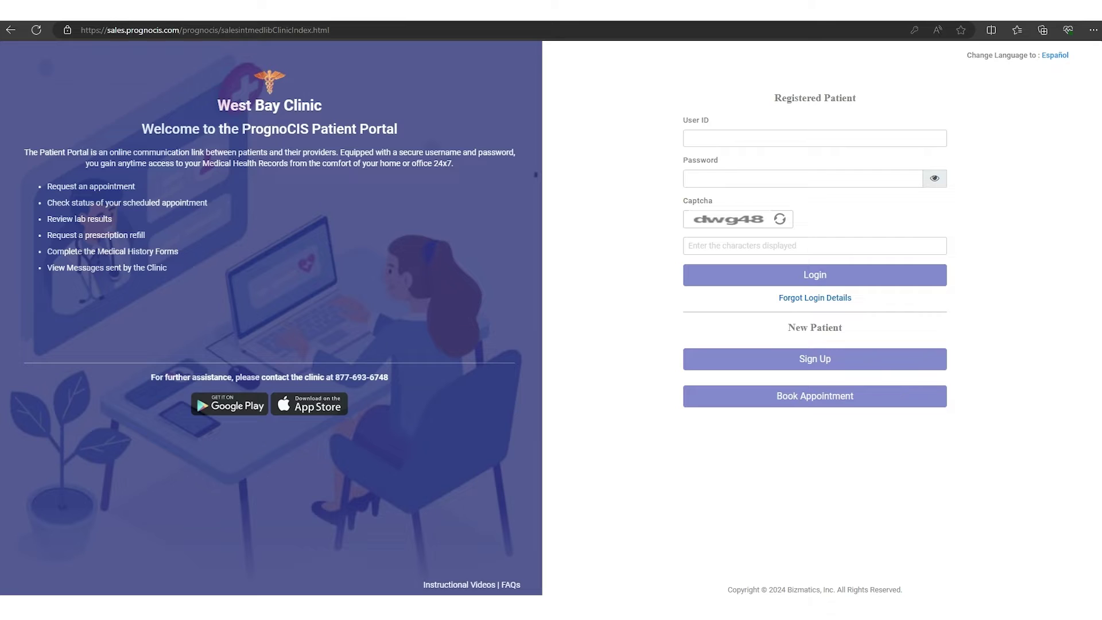
Step: Enter the patient's user ID, accepting the autofill suggestion, and the password on the sign-in page
{"action": "left_click", "coordinate": [737, 141]}
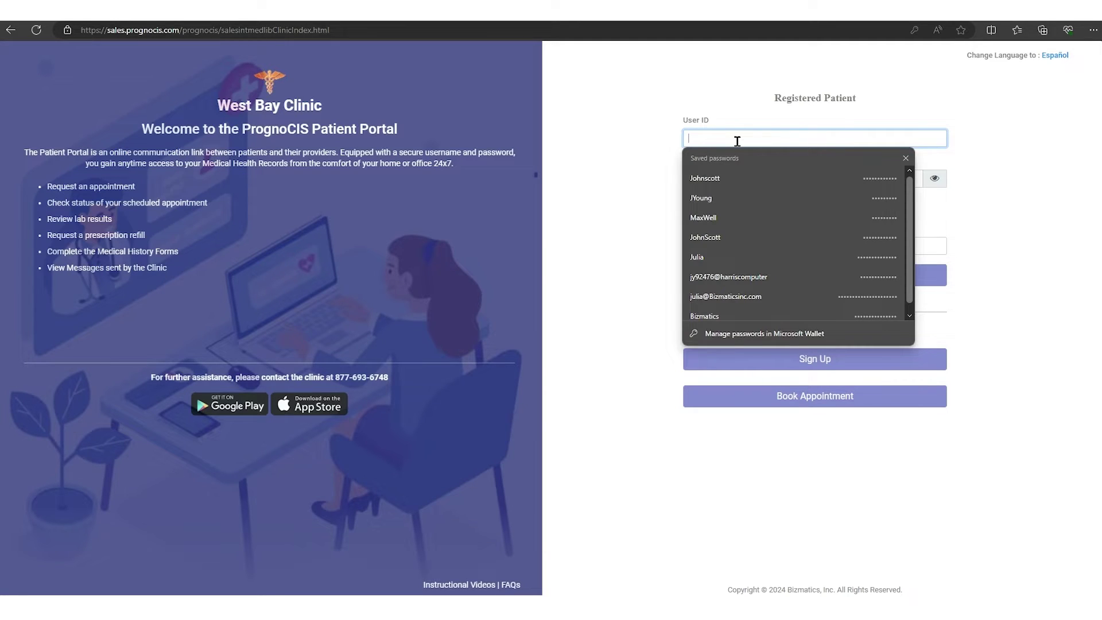
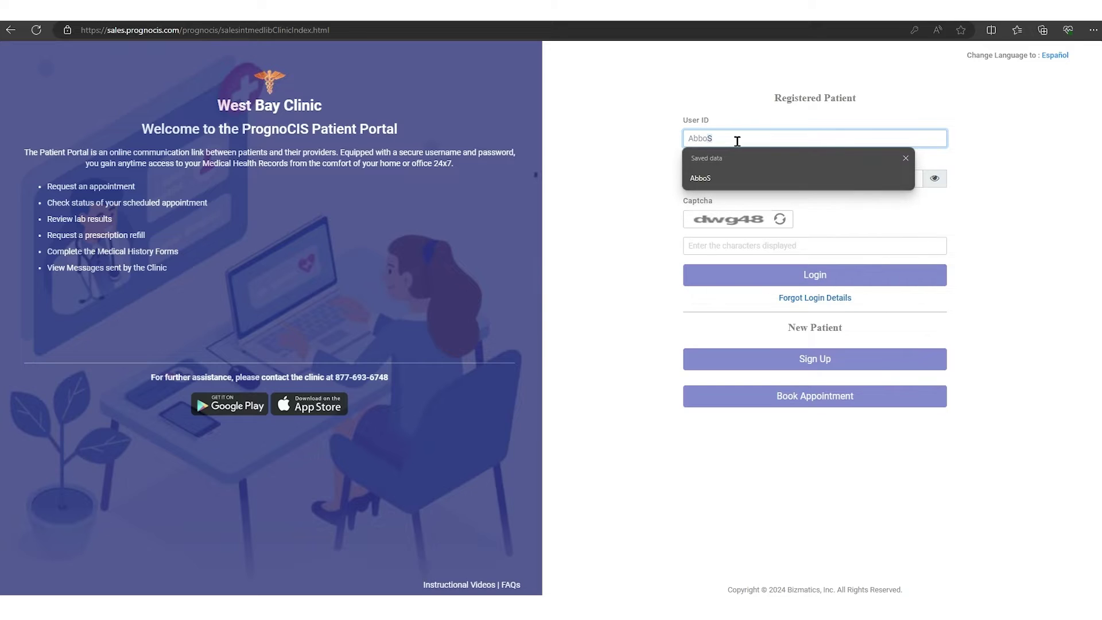
{"action": "key", "text": "Tab"}
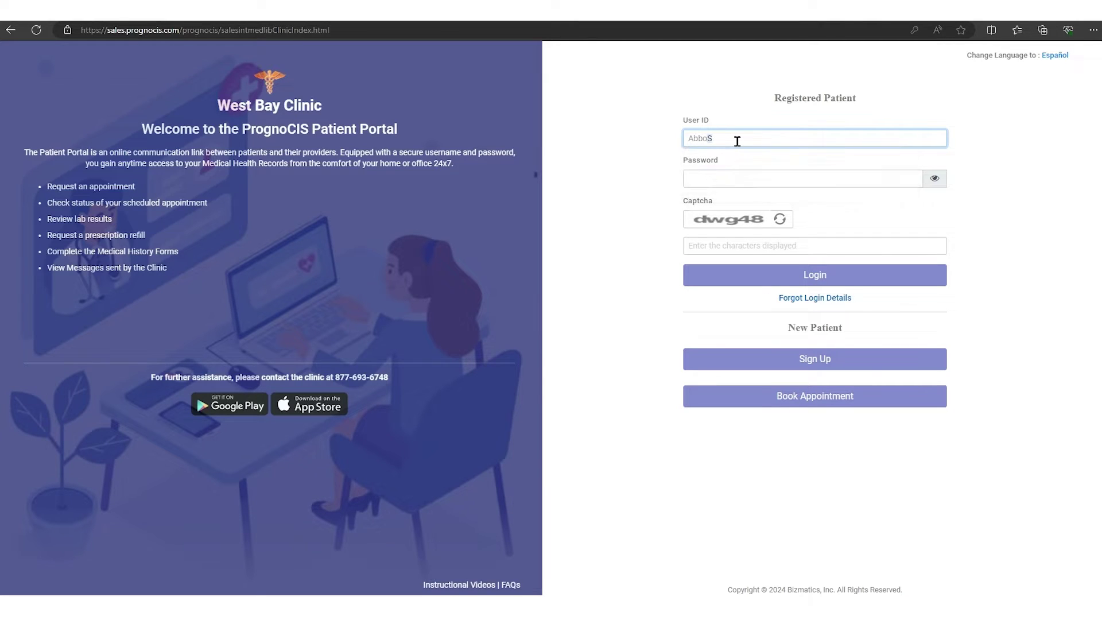
{"action": "type", "text": "••••••"}
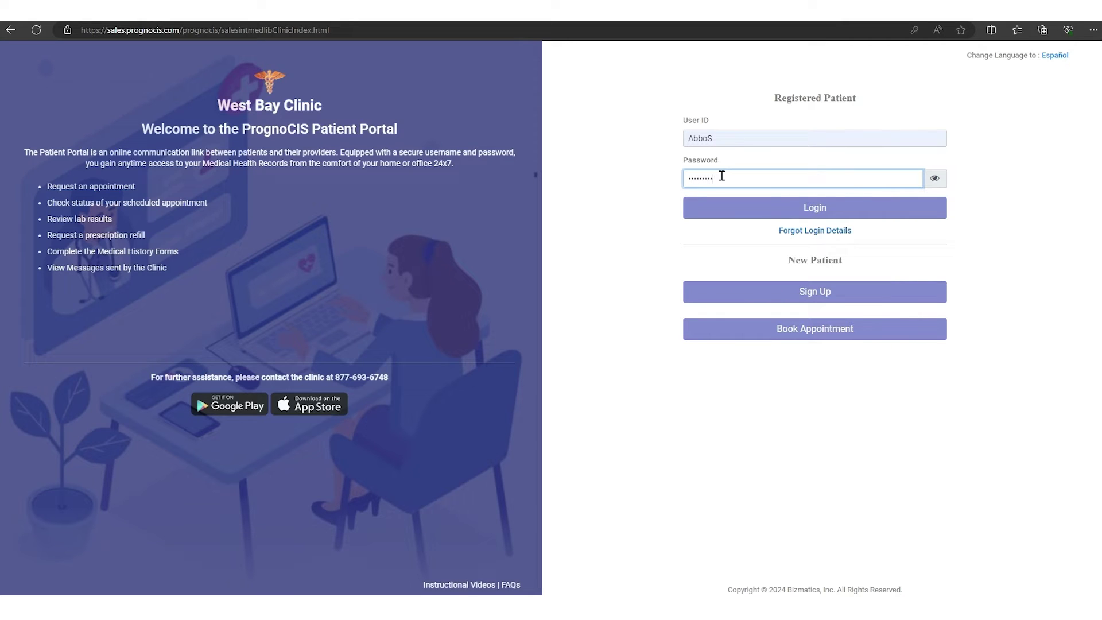
Step: Log in and enter a new password in both Create Password and Confirm Password
{"action": "left_click", "coordinate": [770, 209]}
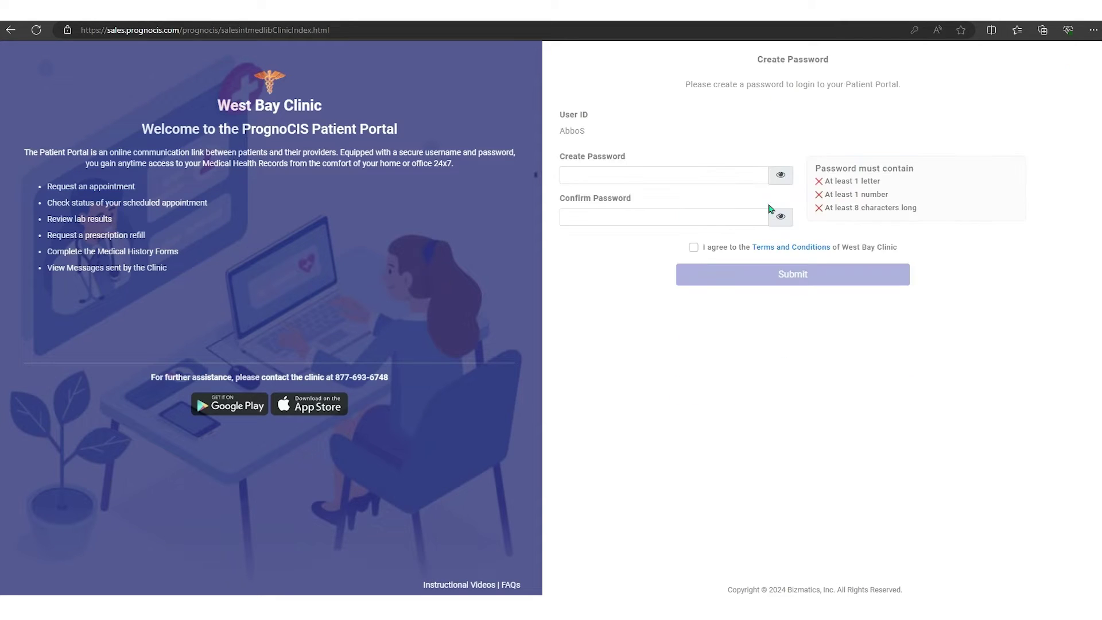
{"action": "left_click", "coordinate": [667, 173]}
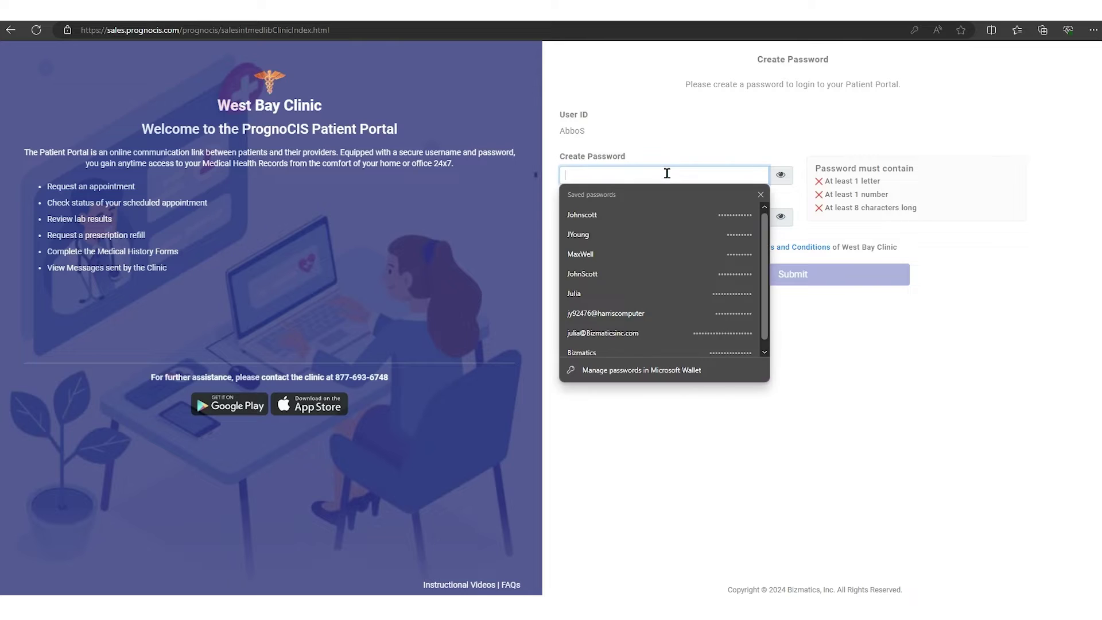
{"action": "type", "text": "•"}
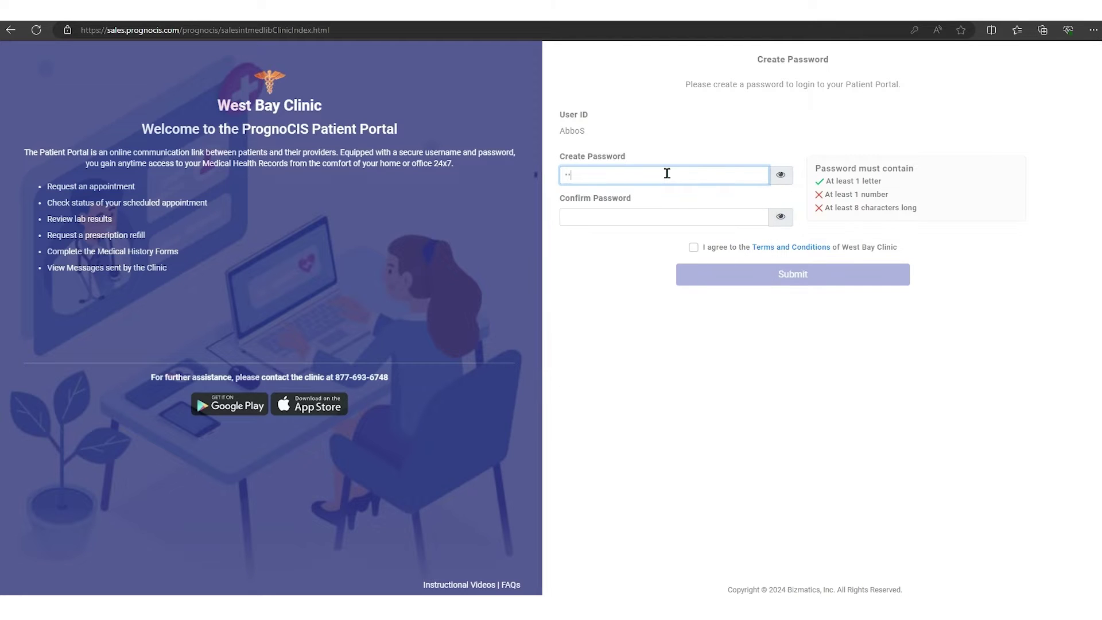
{"action": "type", "text": "••••••••"}
{"action": "left_click", "coordinate": [654, 214]}
{"action": "type", "text": "••••••••"}
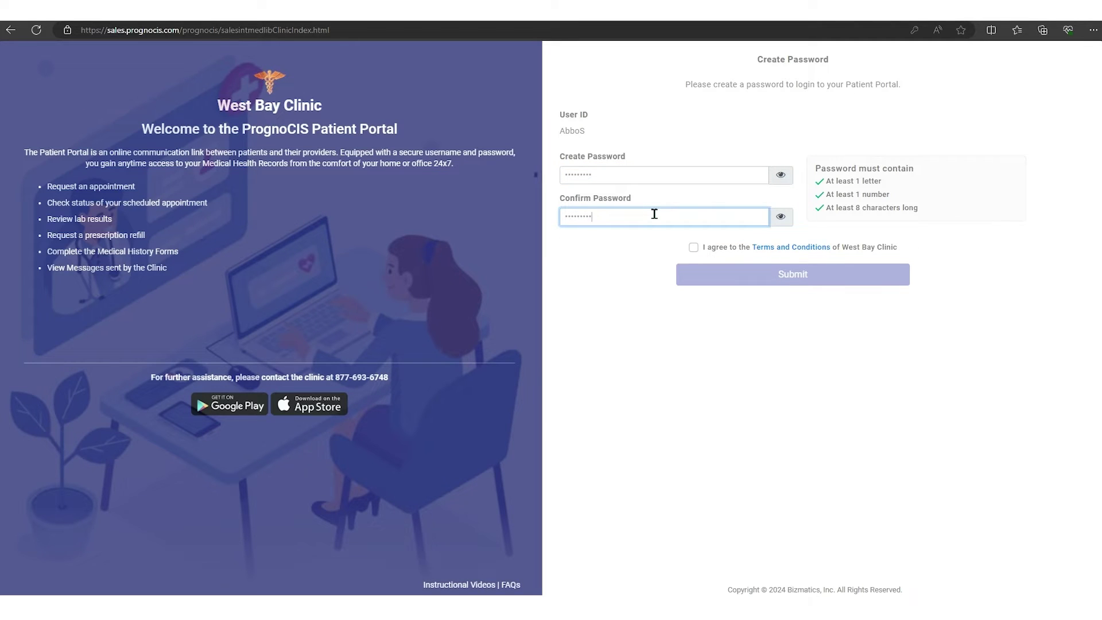
Step: Accept the clinic's terms and conditions, submit the new password, and dismiss the confirmation
{"action": "left_click", "coordinate": [695, 248]}
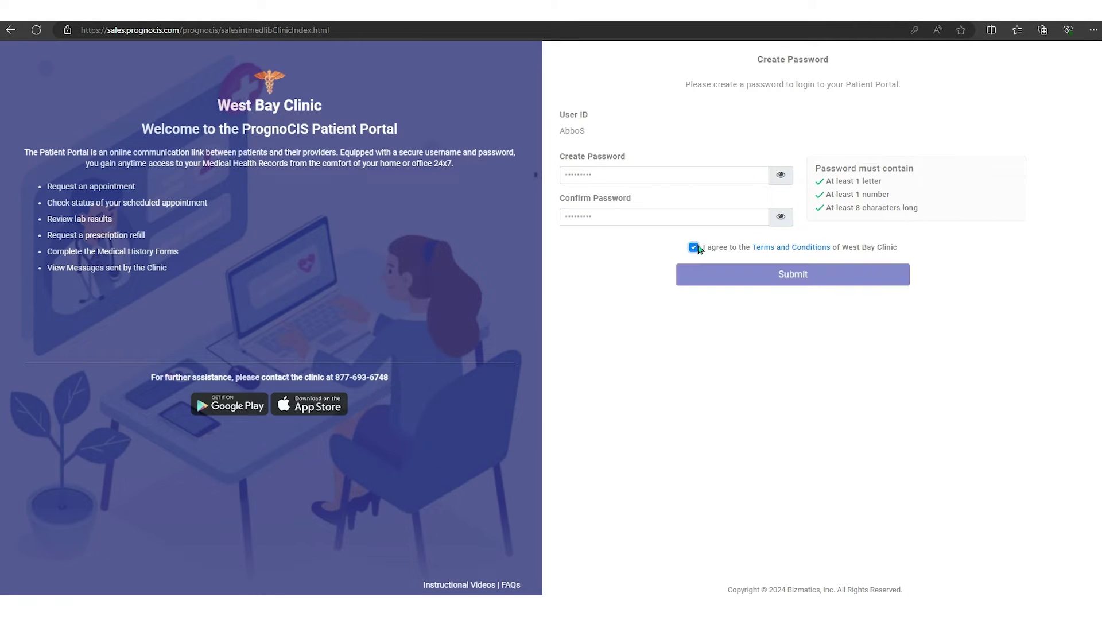
{"action": "left_click", "coordinate": [794, 274]}
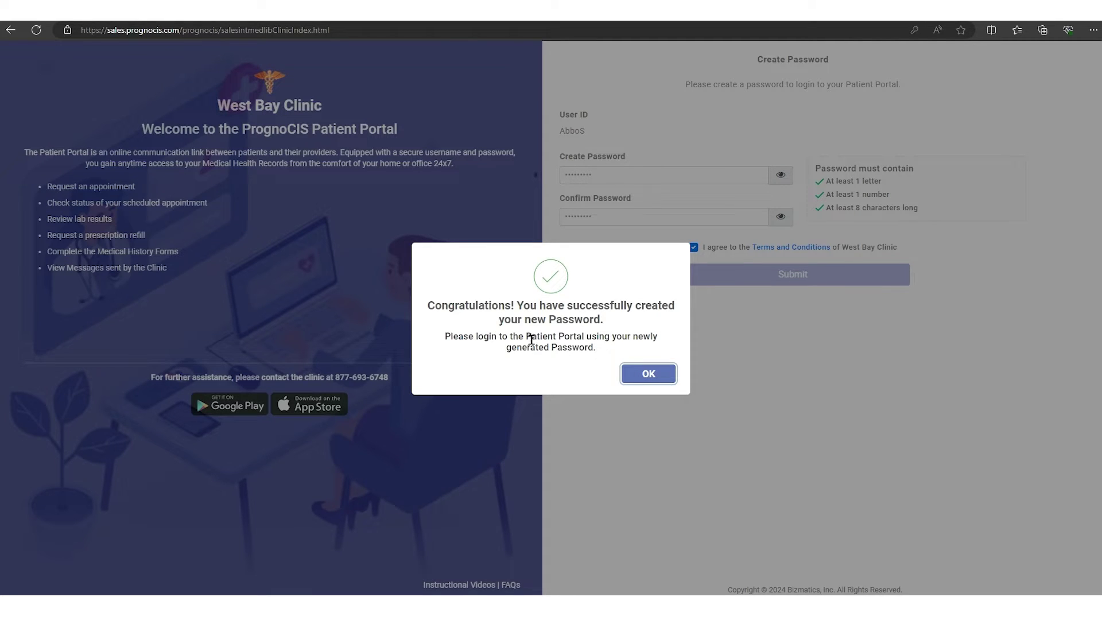
{"action": "left_click", "coordinate": [644, 374]}
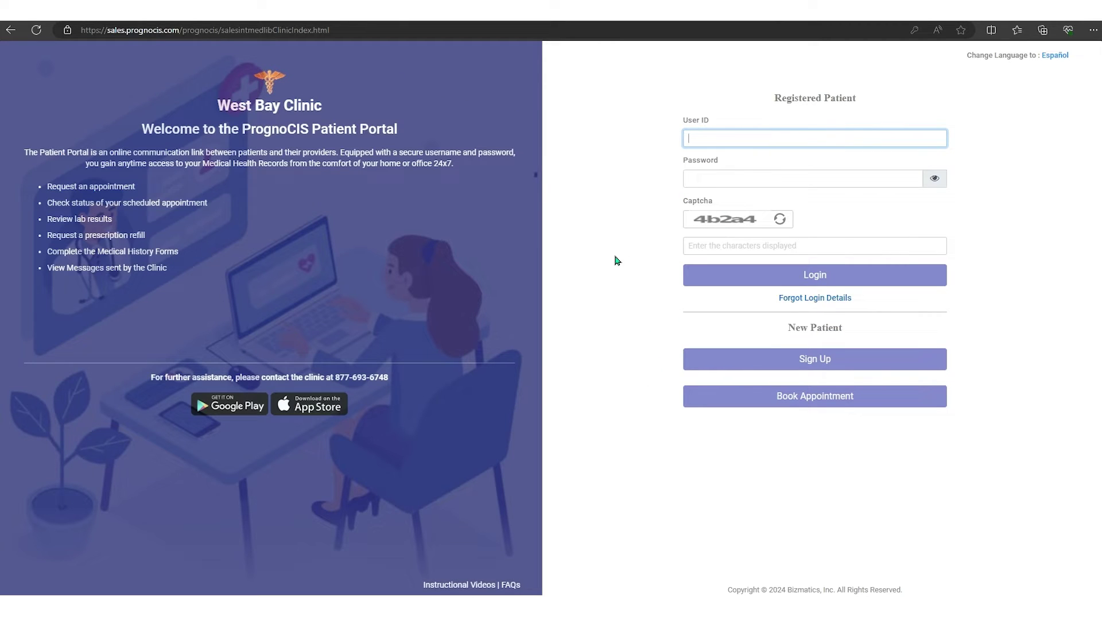
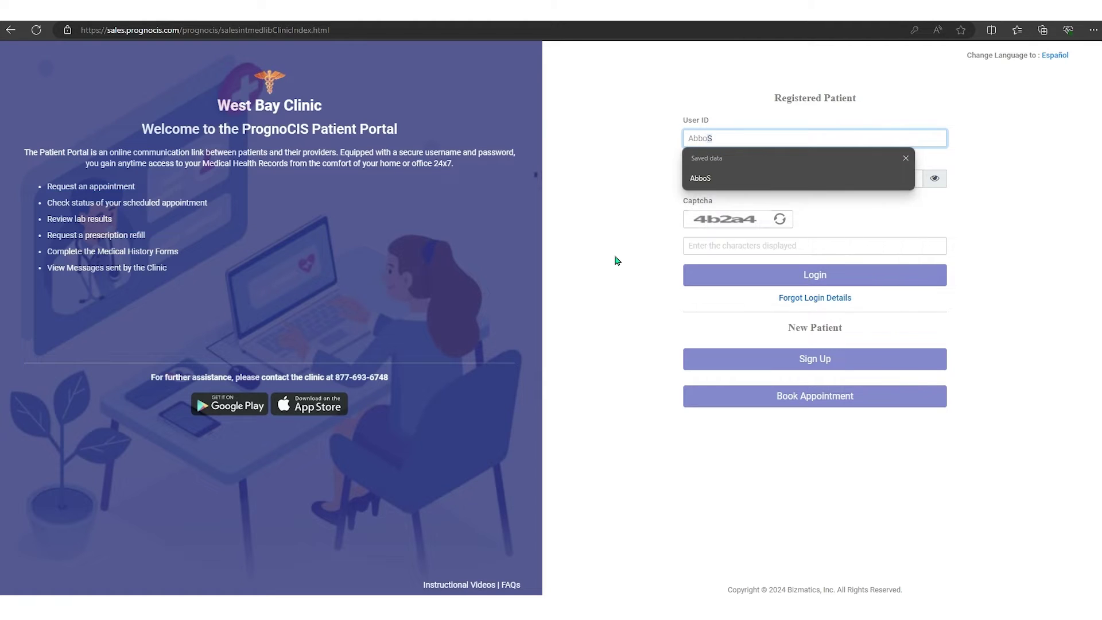
Step: Sign in with the patient's user ID and the newly created password
{"action": "key", "text": "Tab"}
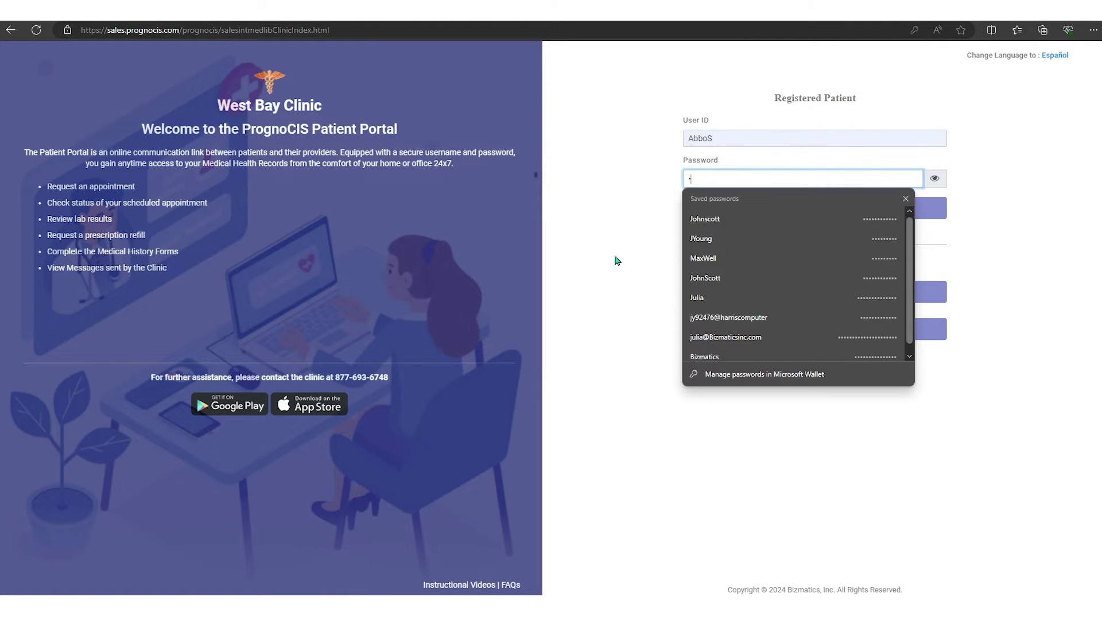
{"action": "type", "text": "••"}
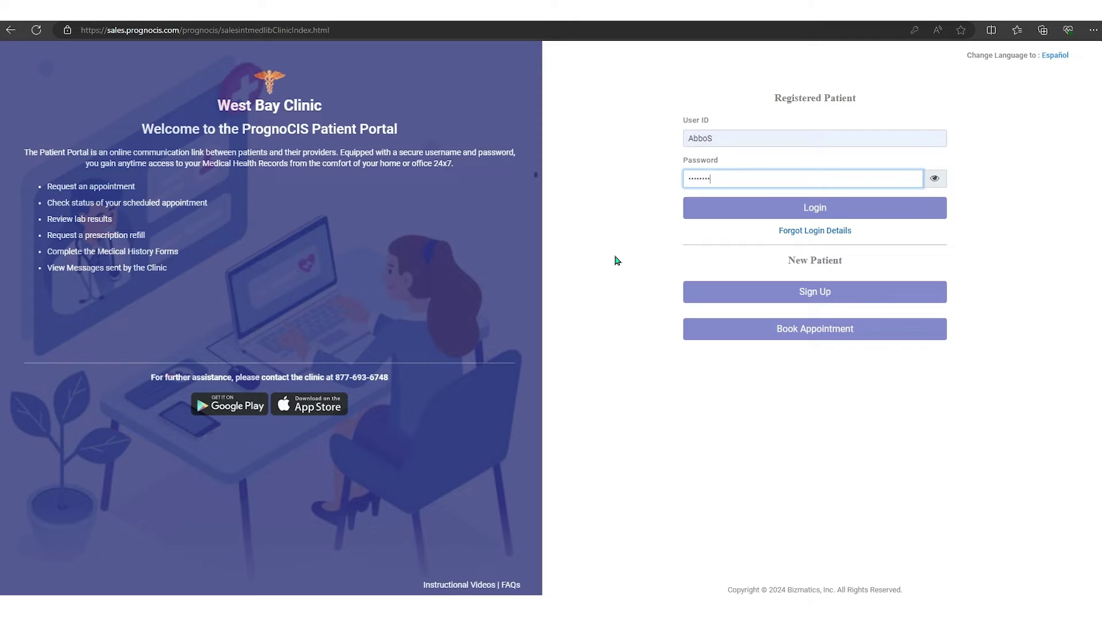
{"action": "type", "text": "•••••••"}
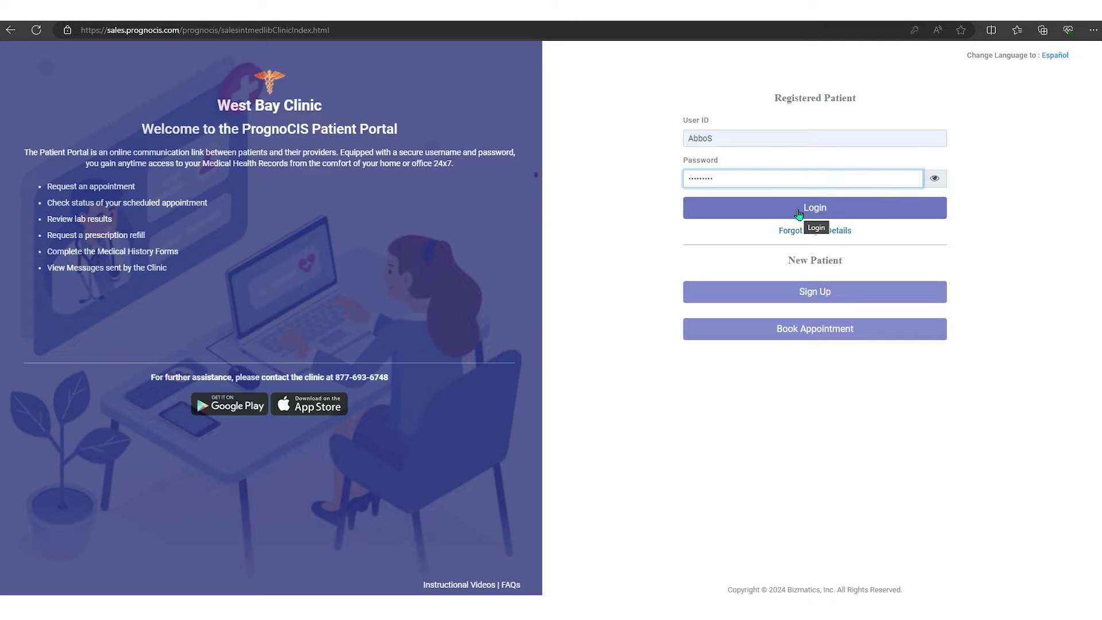
{"action": "left_click", "coordinate": [801, 212]}
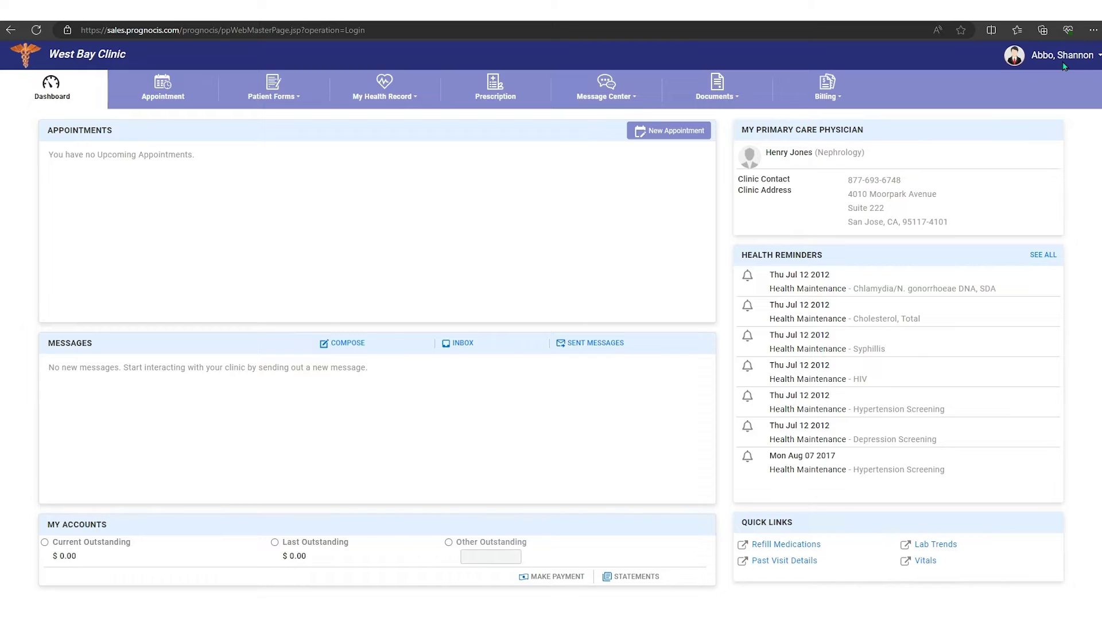
Step: Open Personal Info > Basic Details and expand Personal Details, Address and Other Information
{"action": "left_click", "coordinate": [1098, 57]}
{"action": "mouse_move", "coordinate": [1045, 81]}
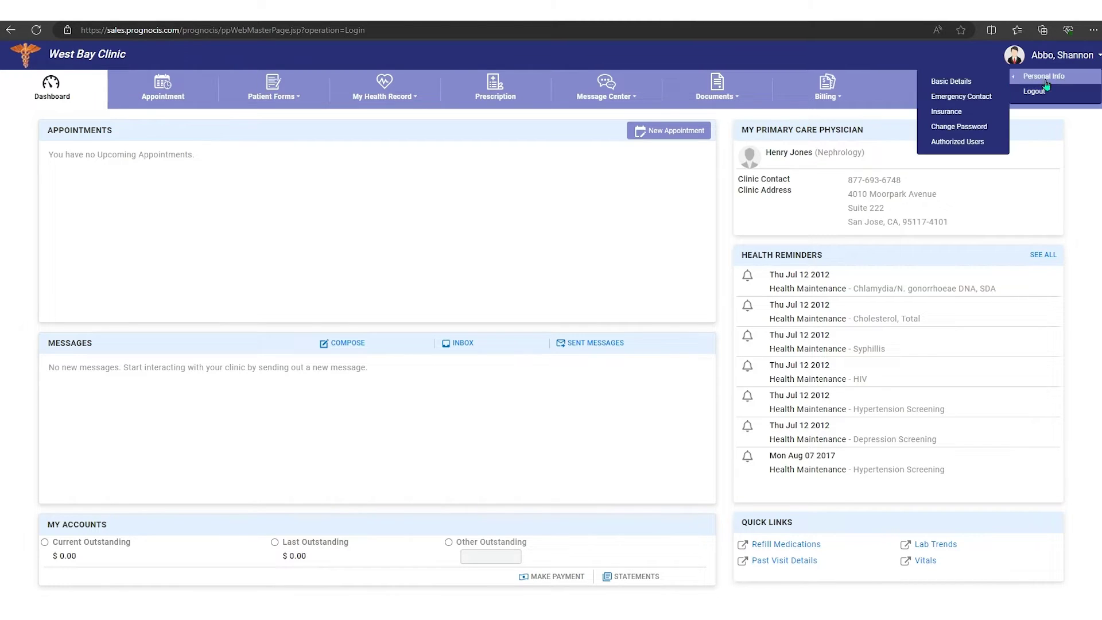
{"action": "left_click", "coordinate": [960, 85]}
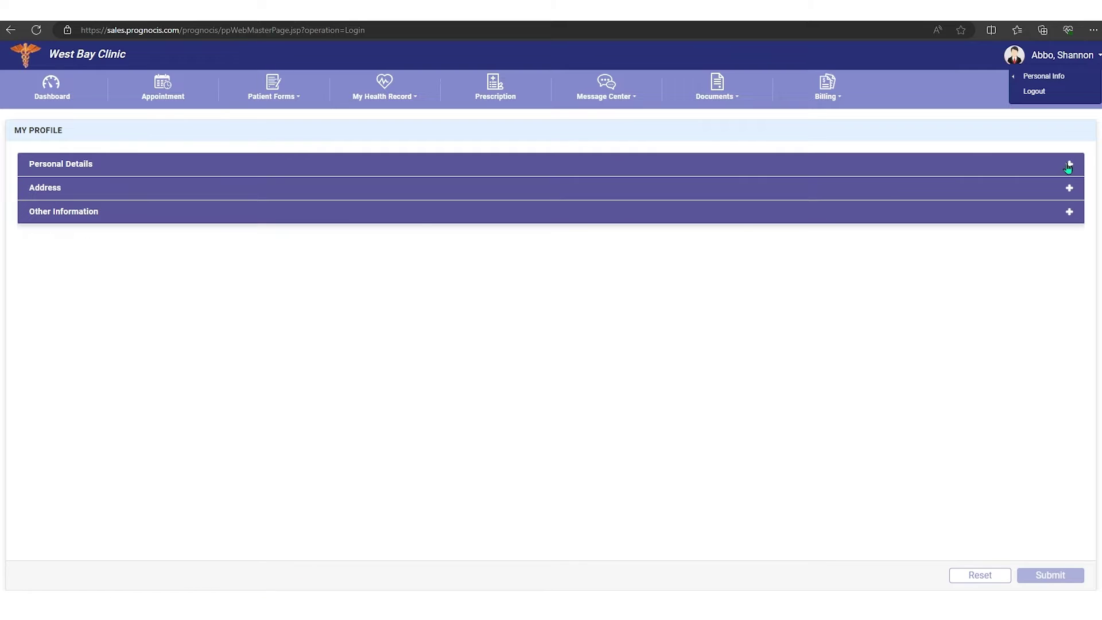
{"action": "left_click", "coordinate": [1068, 165]}
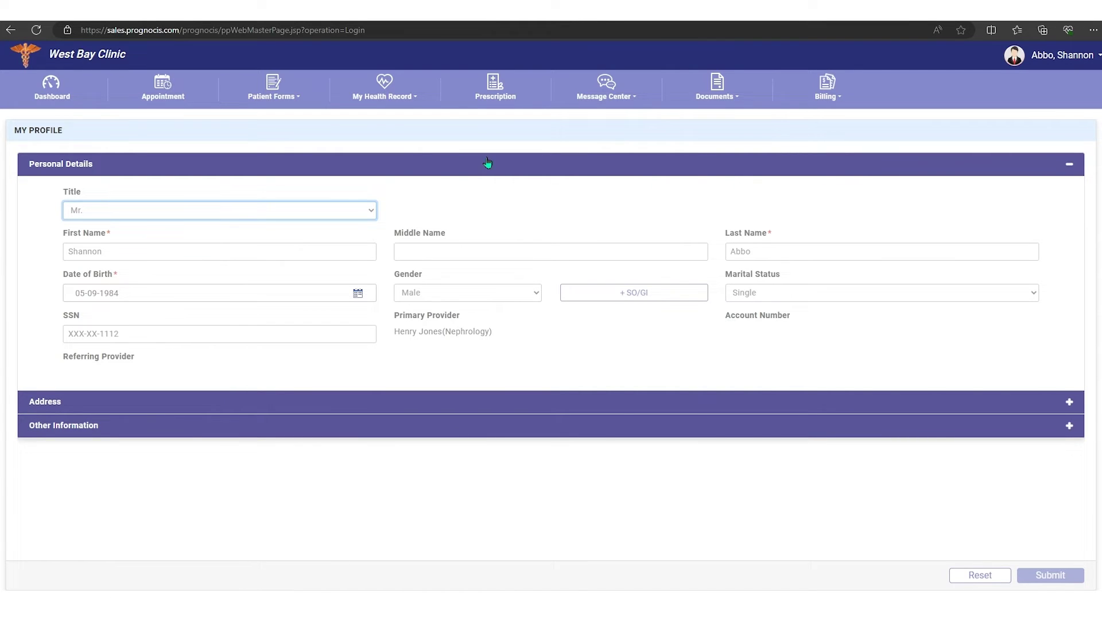
{"action": "left_click", "coordinate": [1068, 402]}
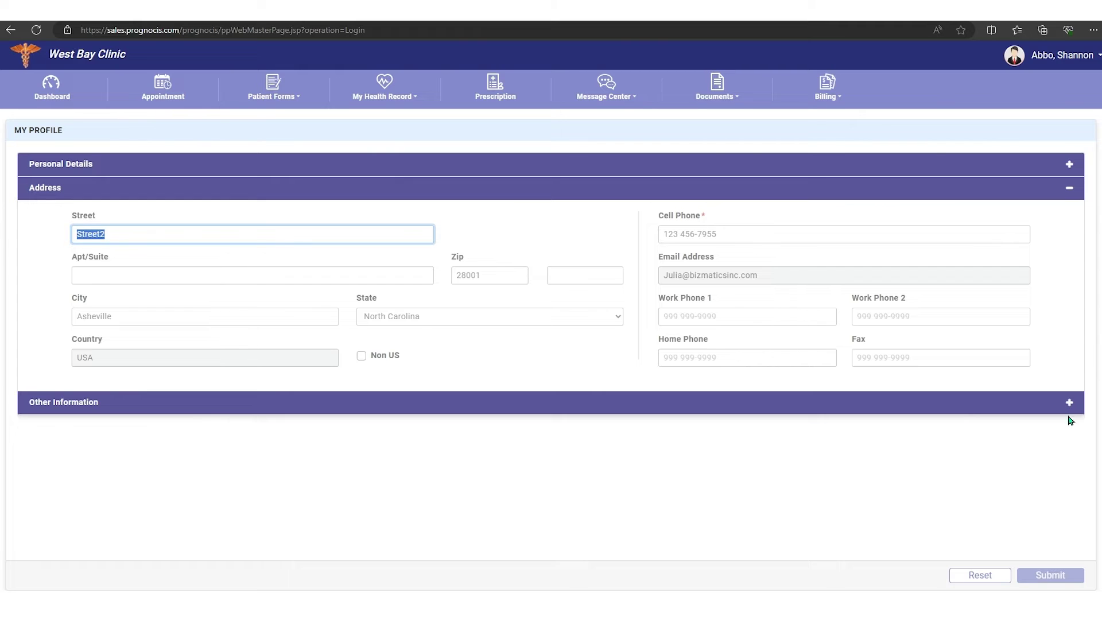
{"action": "left_click", "coordinate": [1069, 403]}
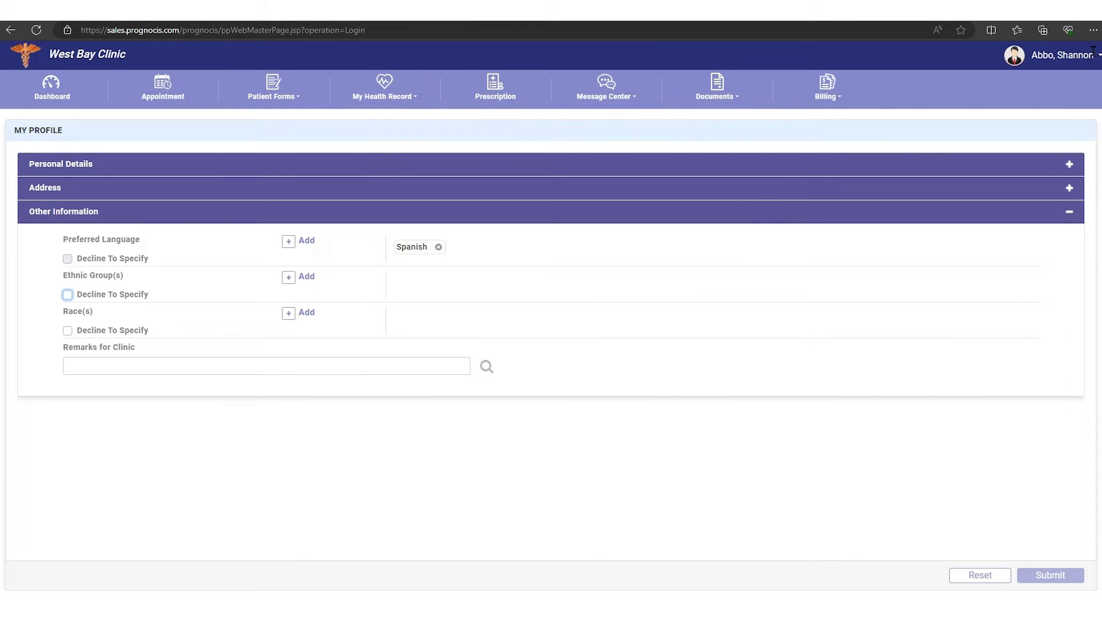
Step: Open the patient's Insurance page from the Personal Info menu
{"action": "left_click", "coordinate": [1098, 57]}
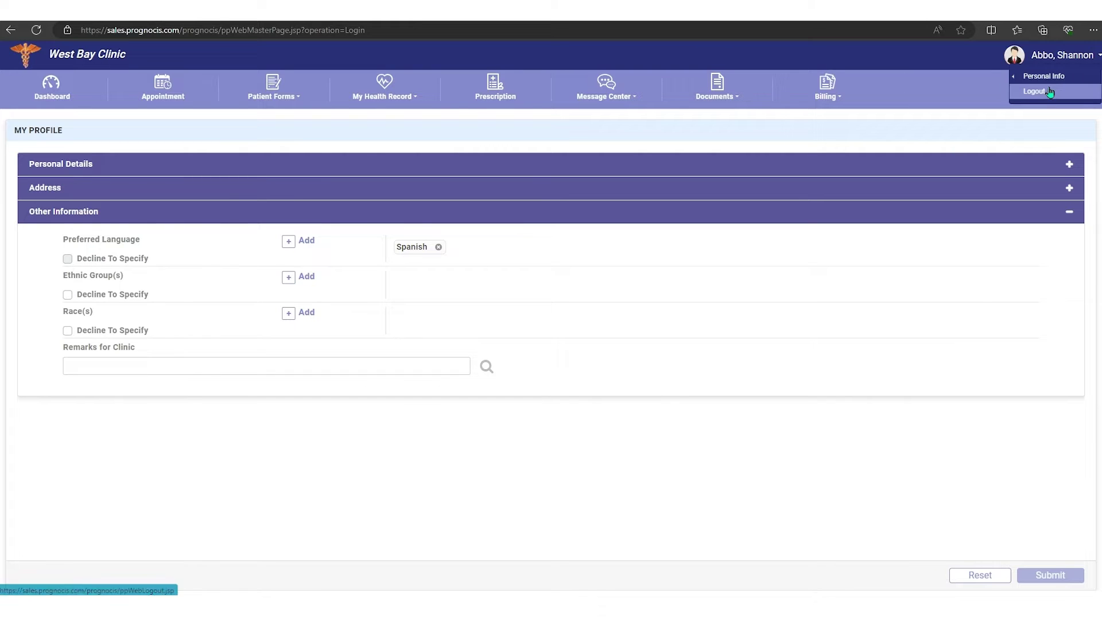
{"action": "mouse_move", "coordinate": [1044, 77]}
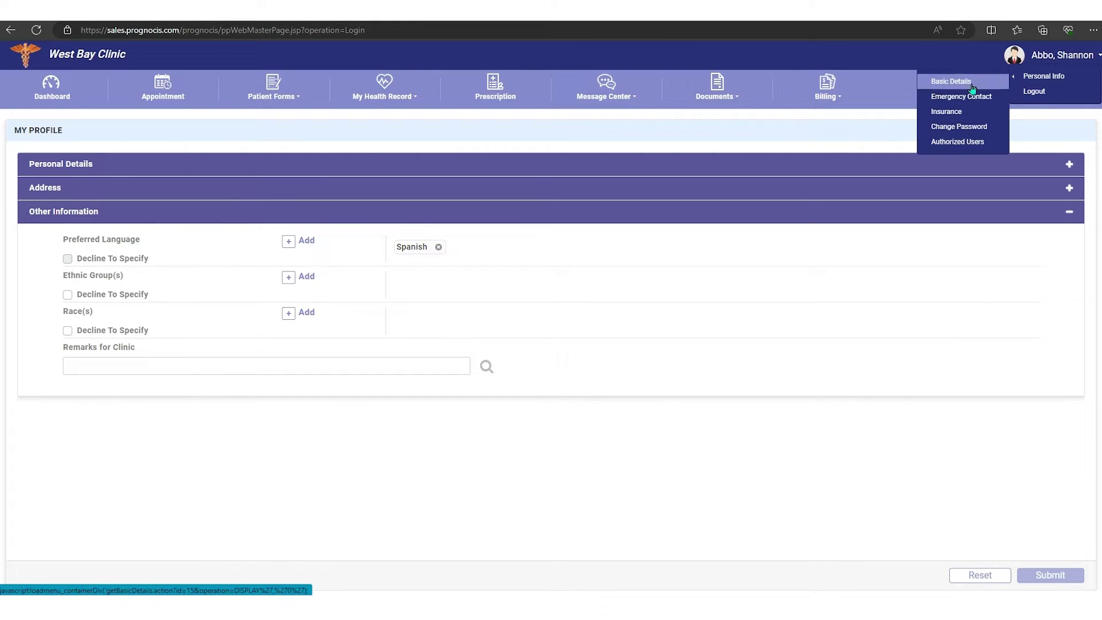
{"action": "left_click", "coordinate": [954, 114]}
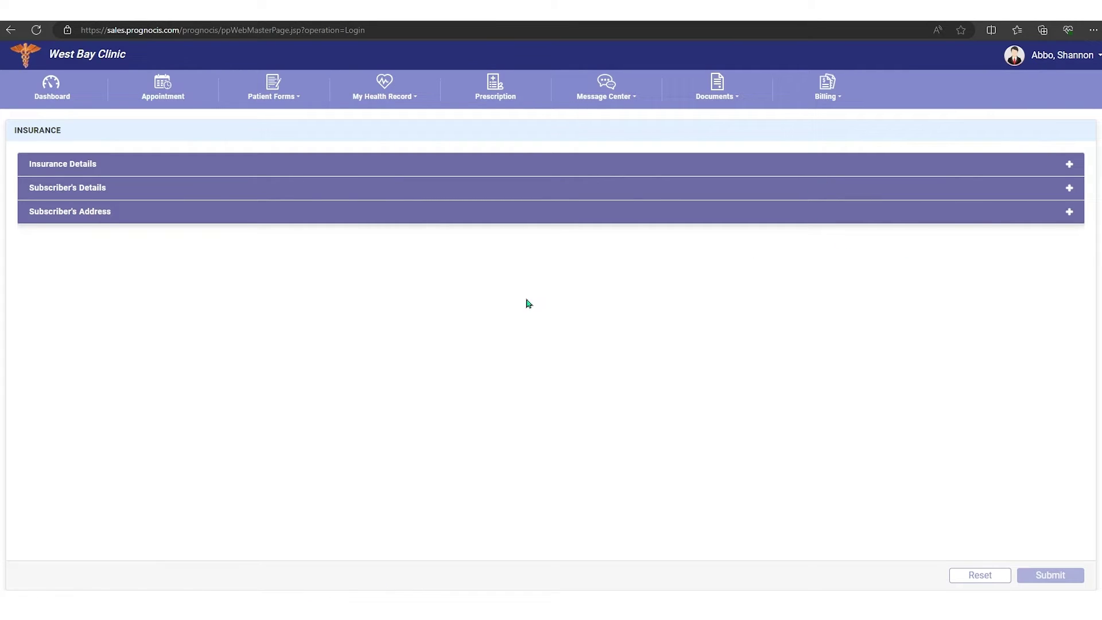
Step: Start a new appointment request from the dashboard, leaving the clinic location unchanged
{"action": "left_click", "coordinate": [51, 87]}
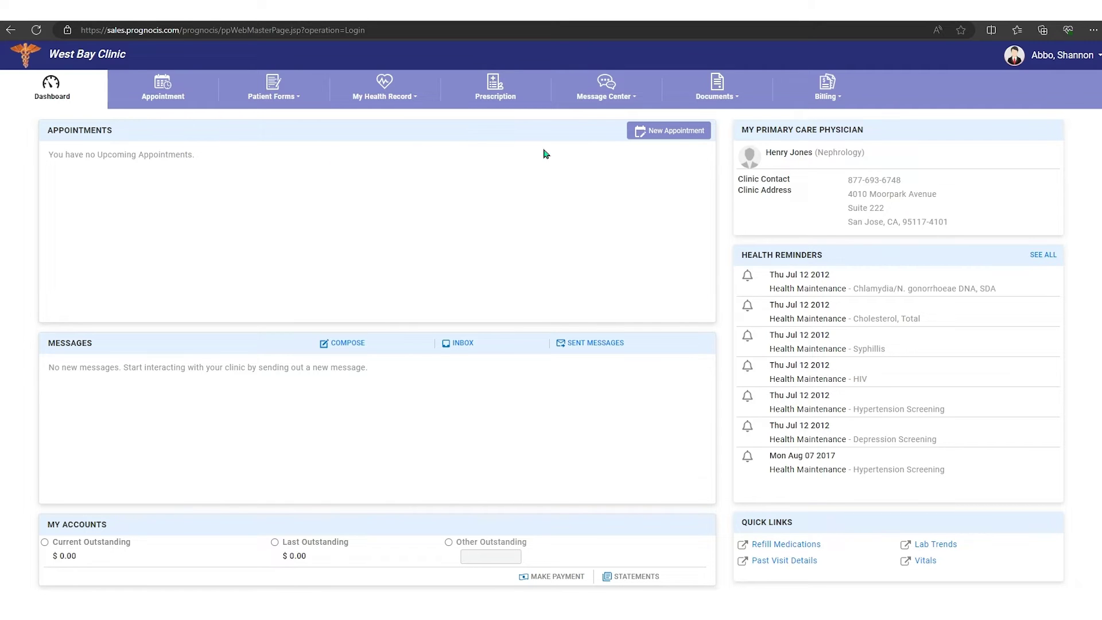
{"action": "left_click", "coordinate": [672, 133]}
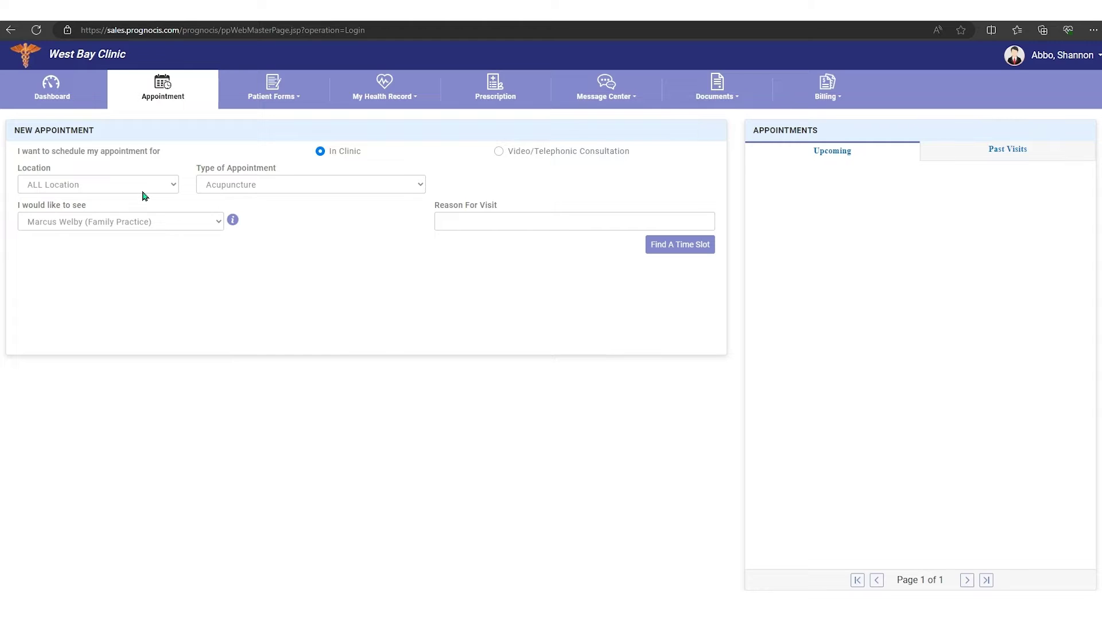
{"action": "left_click", "coordinate": [173, 185]}
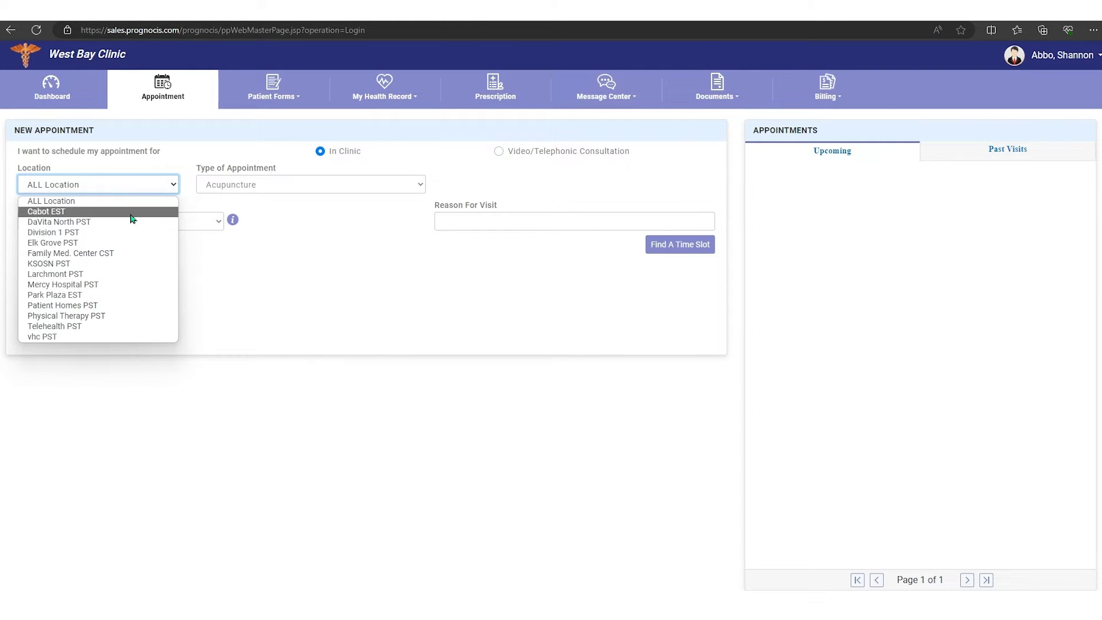
{"action": "left_click", "coordinate": [201, 202]}
Step: Choose Follow up - labs, keep the provider, give reason 'cough', and list time slots
{"action": "left_click", "coordinate": [281, 184]}
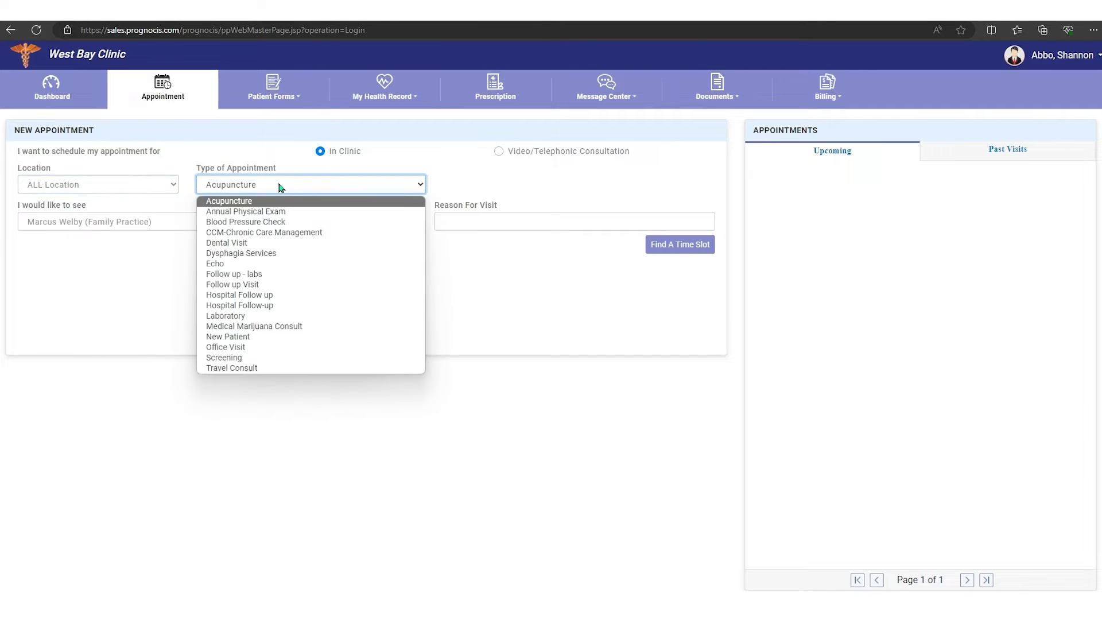
{"action": "left_click", "coordinate": [253, 274]}
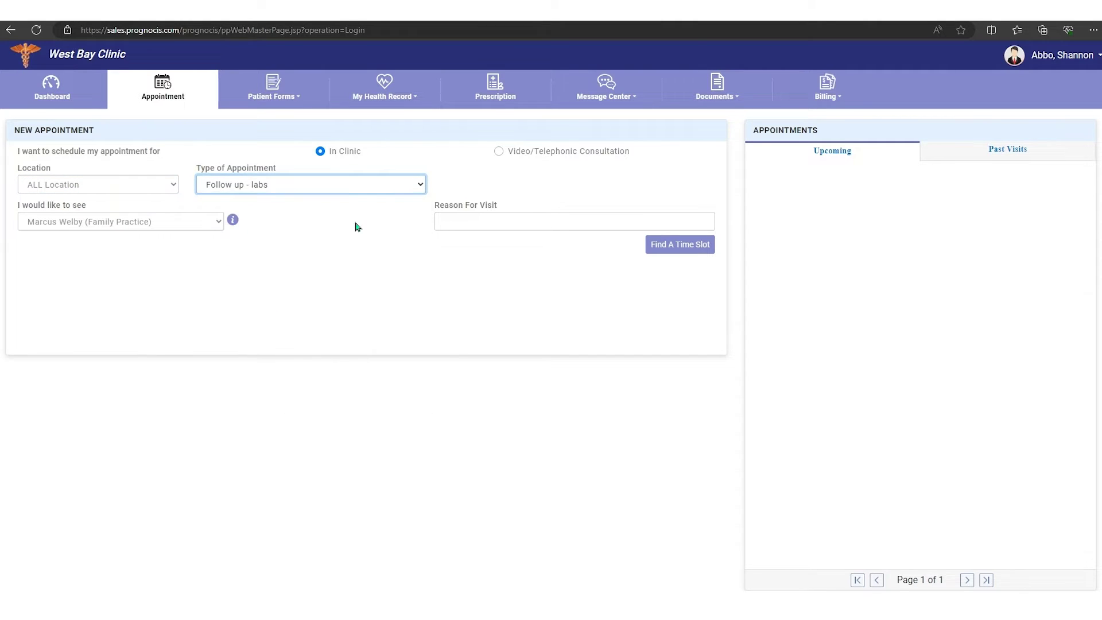
{"action": "left_click", "coordinate": [182, 224]}
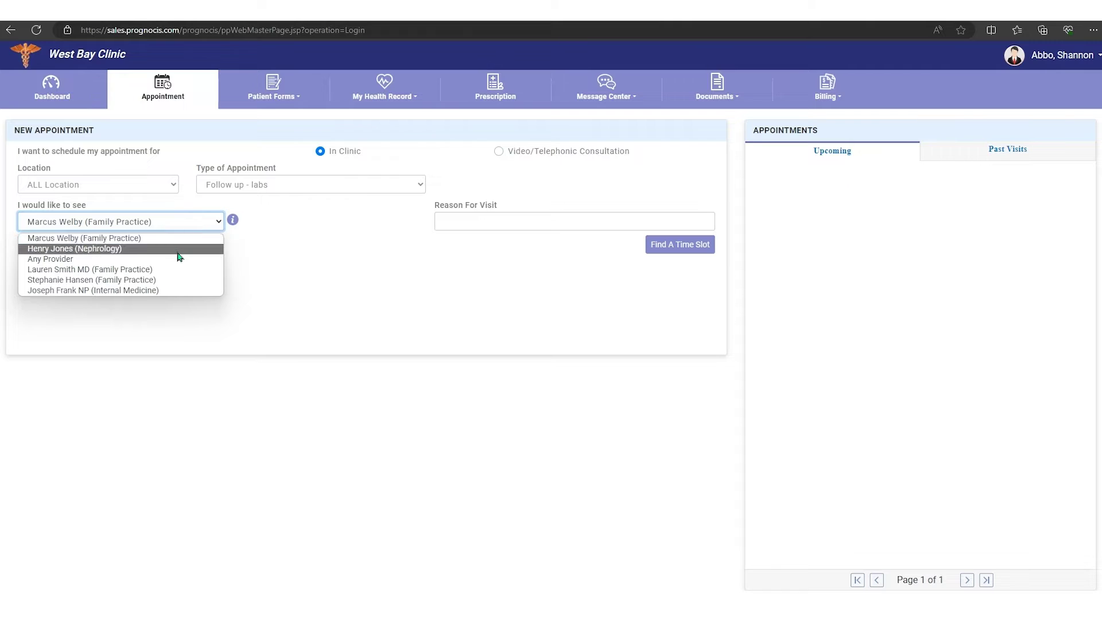
{"action": "left_click", "coordinate": [172, 239]}
{"action": "left_click", "coordinate": [522, 224]}
{"action": "type", "text": "cough"}
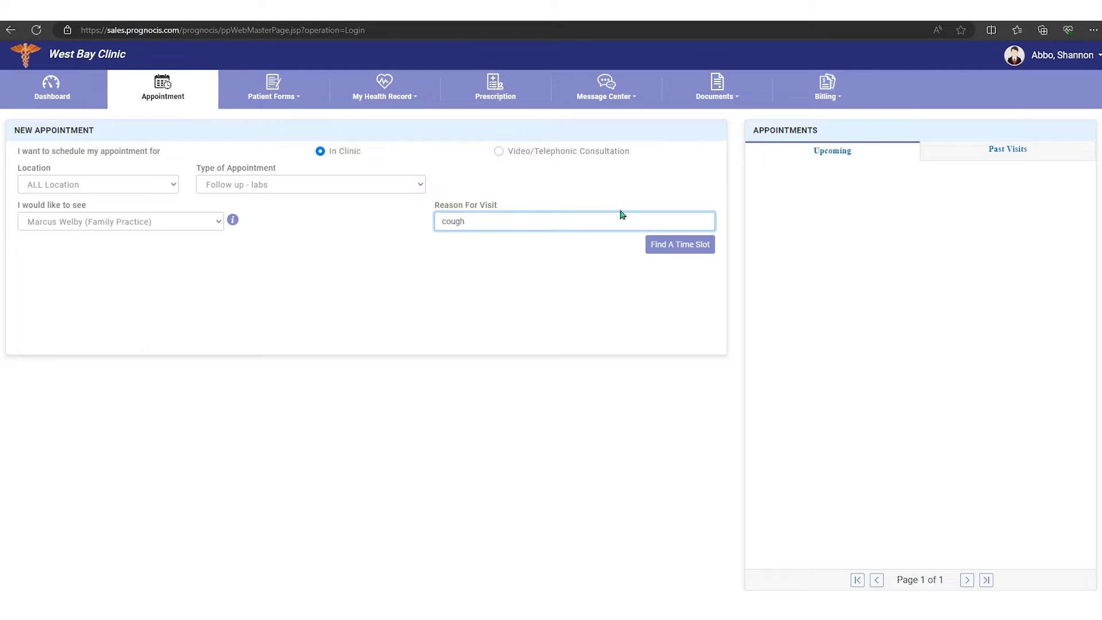
{"action": "left_click", "coordinate": [668, 245]}
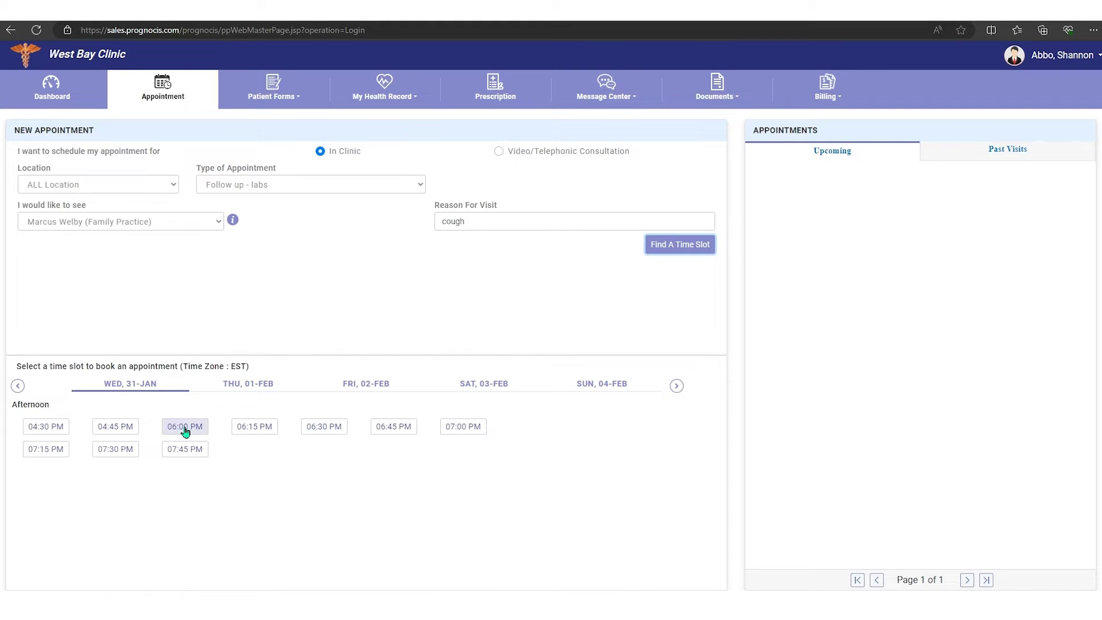
Step: Schedule the 04:45 PM appointment slot and go back to the dashboard
{"action": "left_click", "coordinate": [118, 431]}
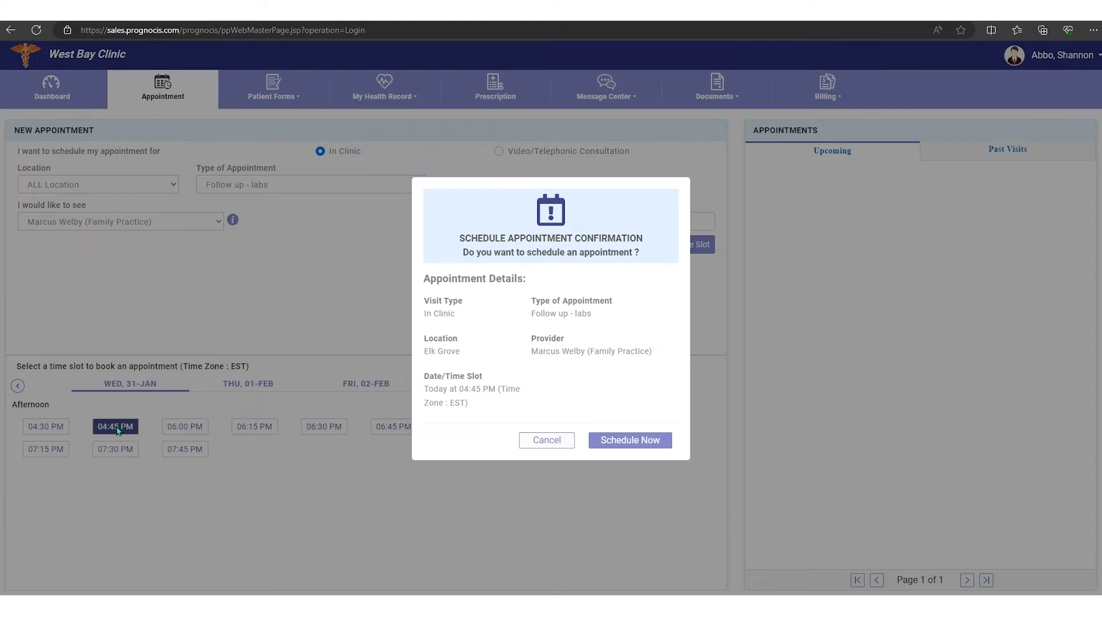
{"action": "left_click", "coordinate": [635, 445]}
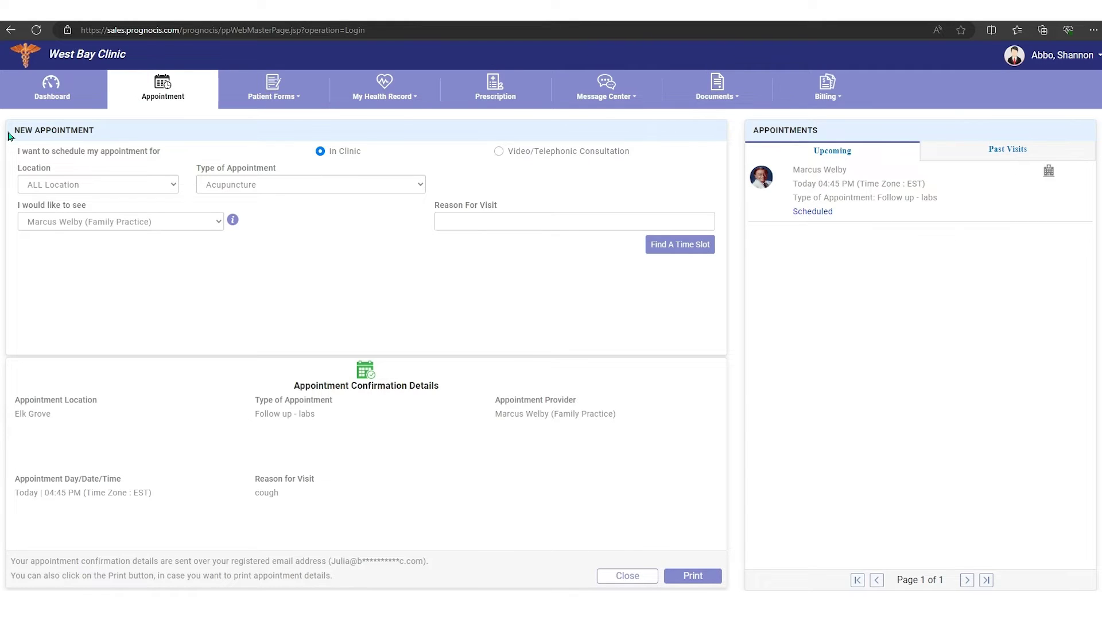
{"action": "left_click", "coordinate": [55, 90]}
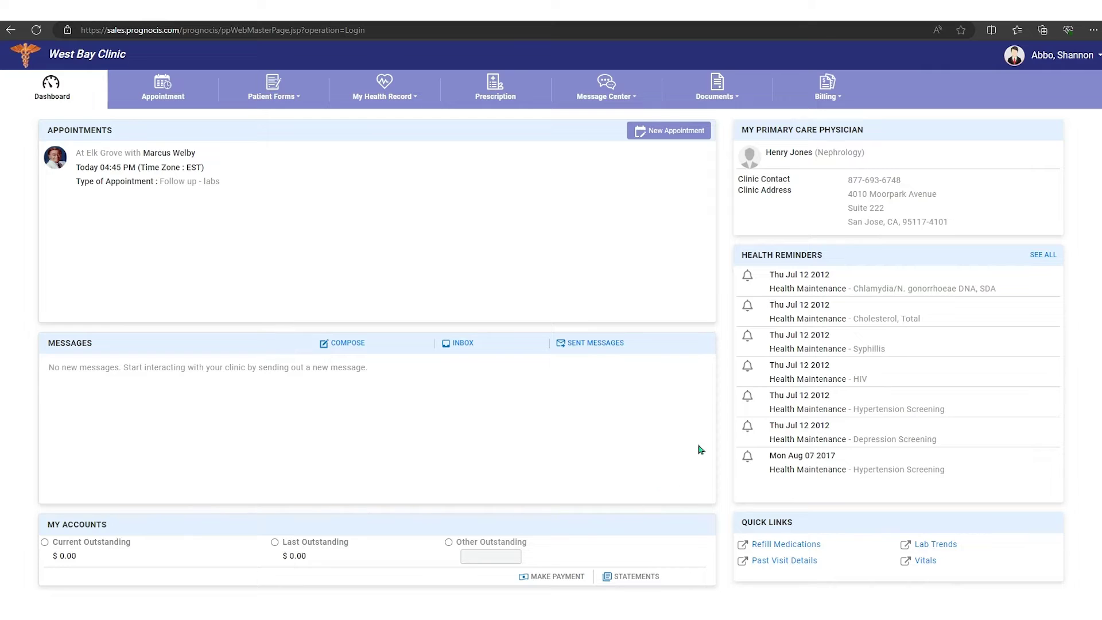
Step: Send Patient Support a new message with subject 'test' and body 'test'
{"action": "left_click", "coordinate": [340, 346]}
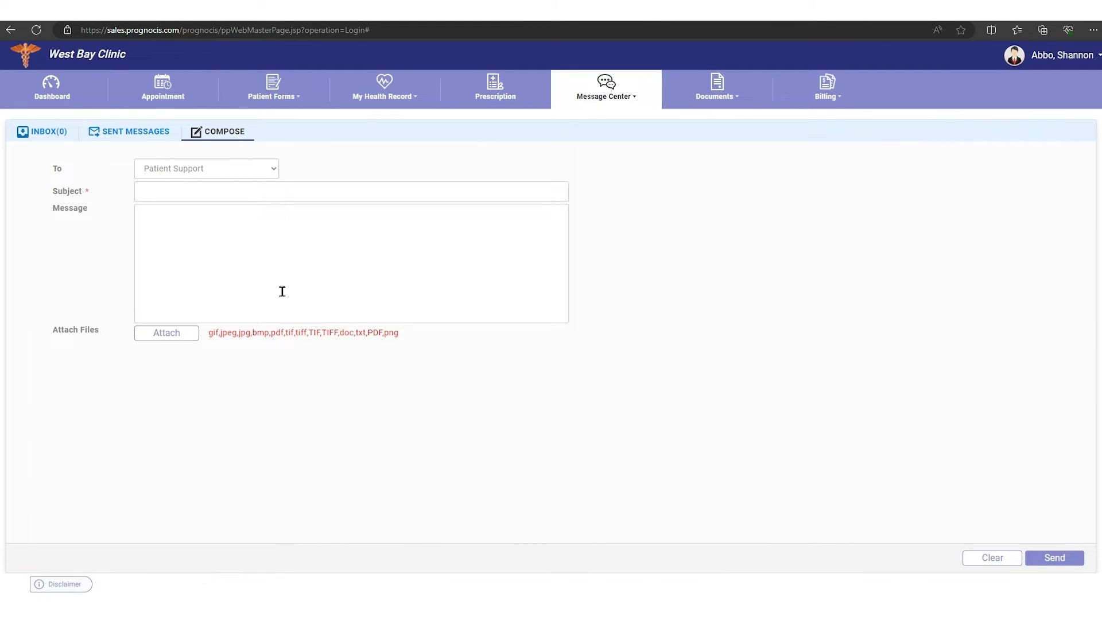
{"action": "left_click", "coordinate": [214, 230]}
{"action": "left_click", "coordinate": [167, 193]}
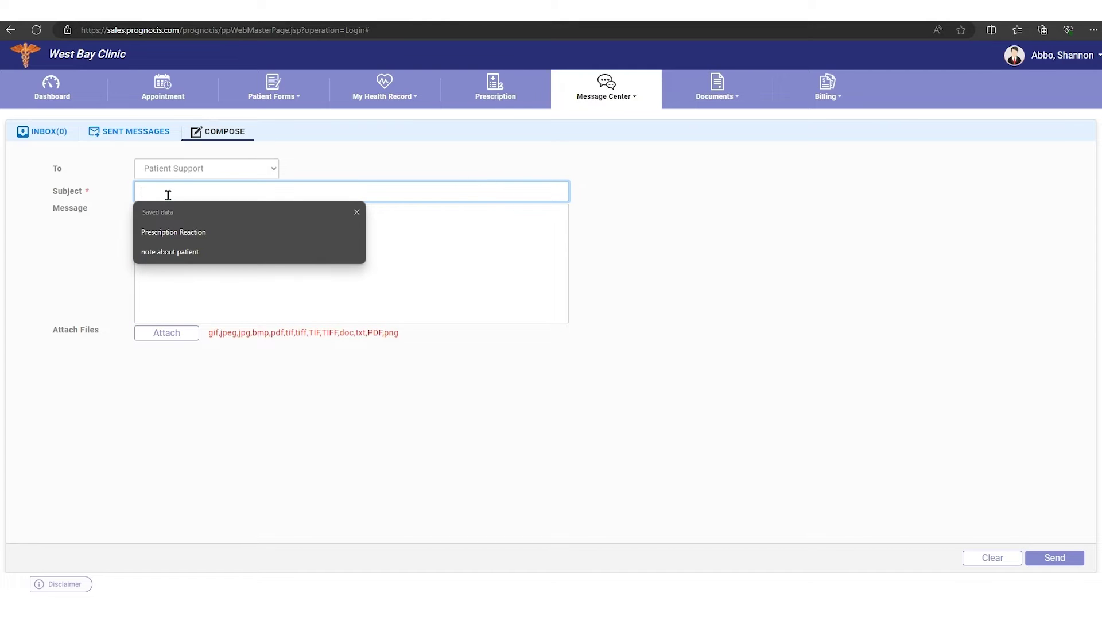
{"action": "type", "text": "test"}
{"action": "left_click", "coordinate": [178, 224]}
{"action": "type", "text": "test"}
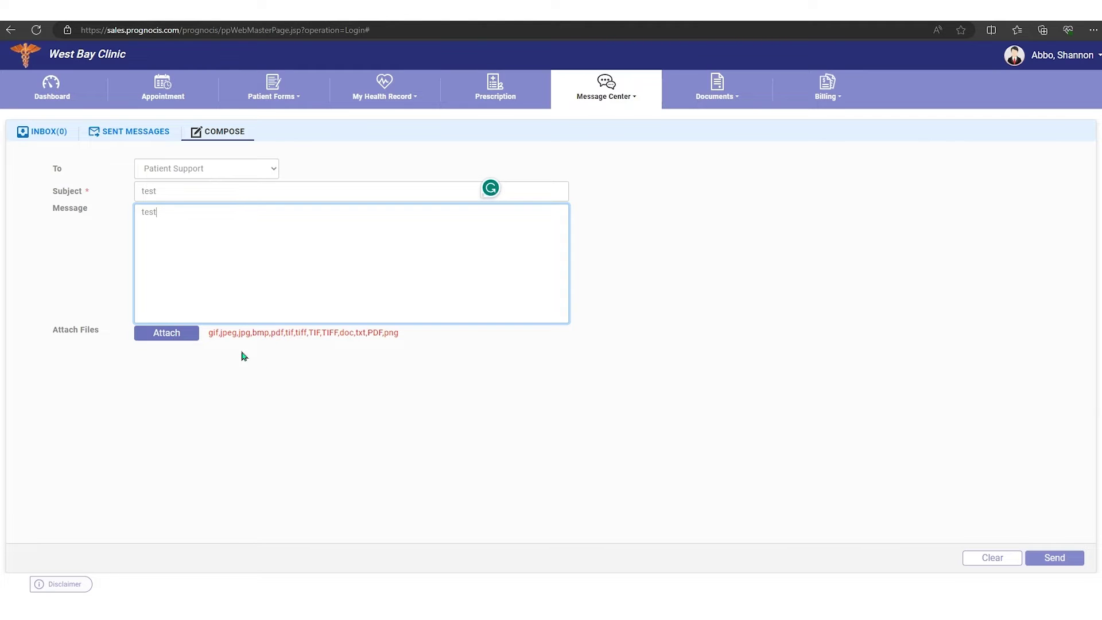
{"action": "left_click", "coordinate": [1059, 559]}
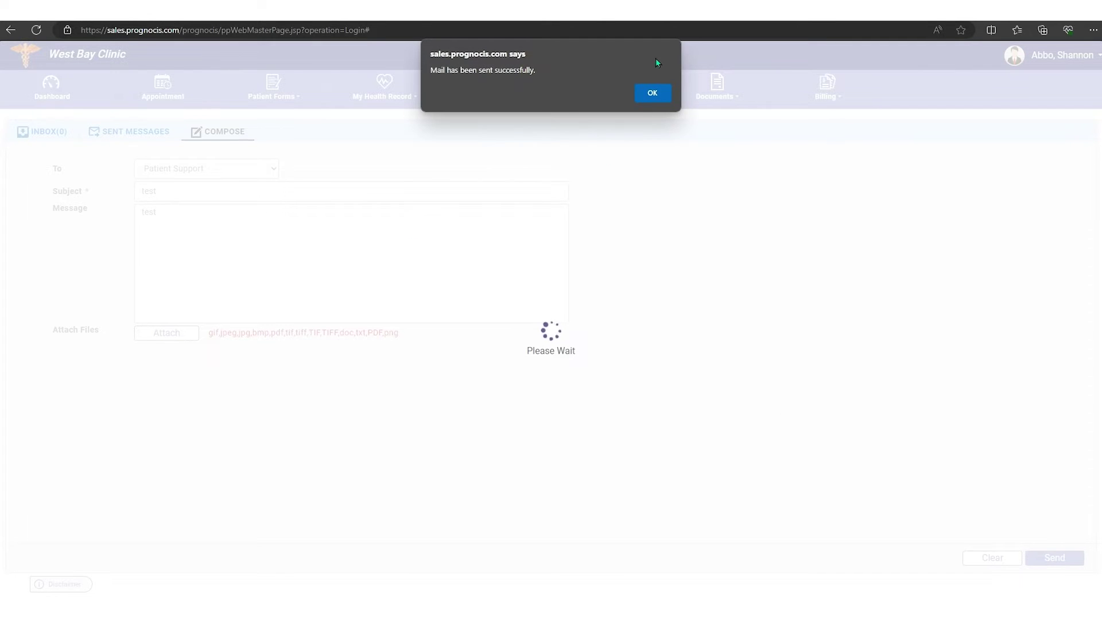
{"action": "left_click", "coordinate": [652, 93]}
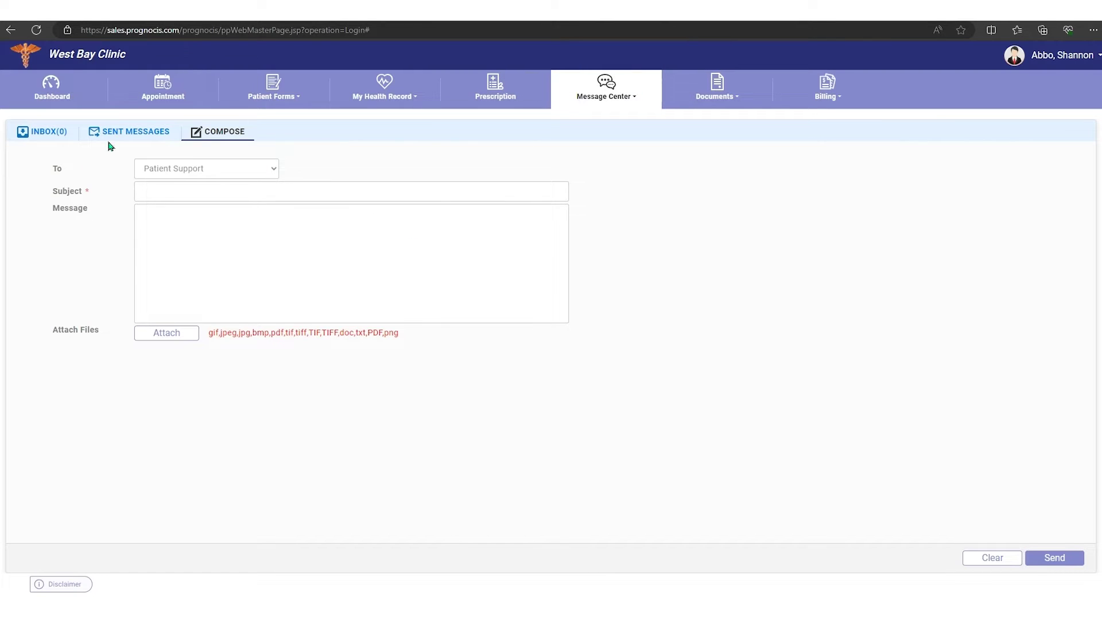
Step: Check the empty inbox and the sent 'test' message, then go back to the dashboard
{"action": "left_click", "coordinate": [43, 136]}
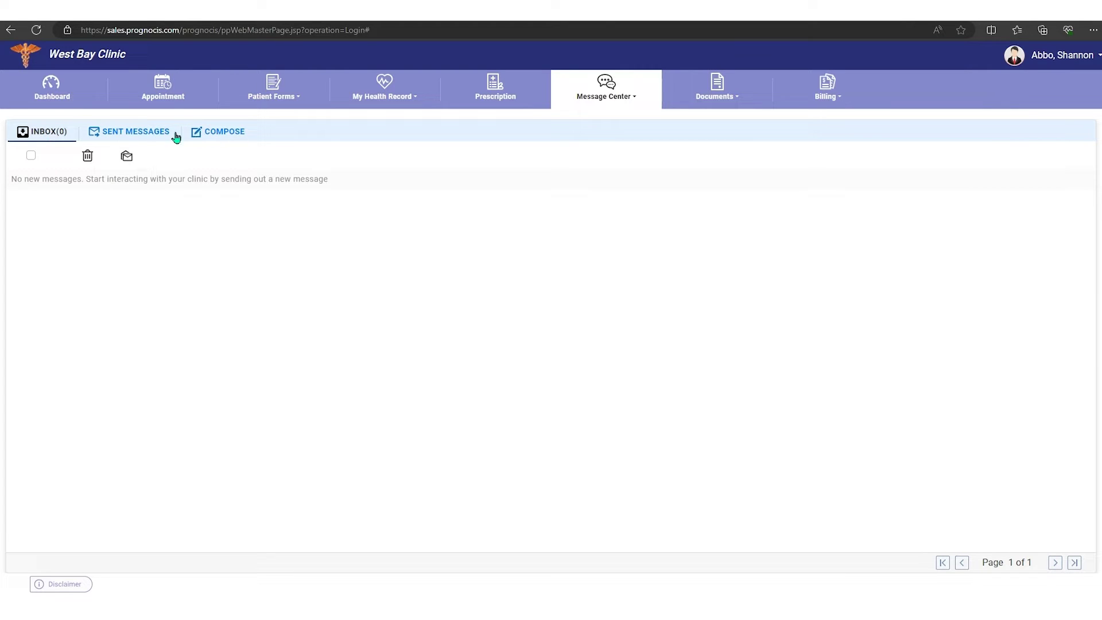
{"action": "left_click", "coordinate": [136, 135]}
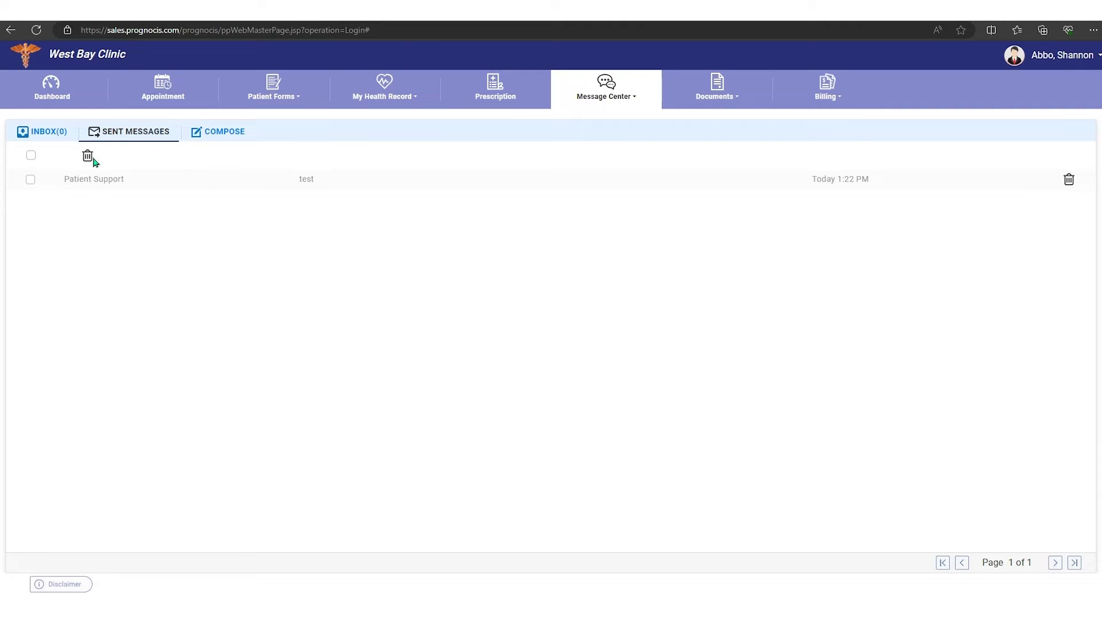
{"action": "left_click", "coordinate": [53, 92]}
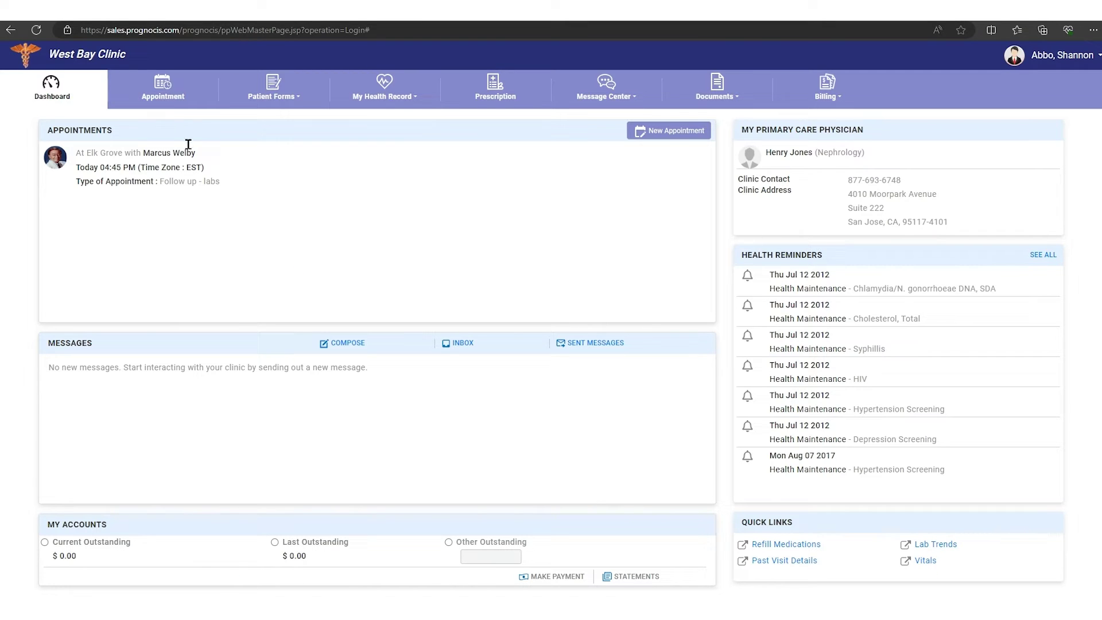
Step: Preview the Workers' Compensation intake history form under Patient Forms, then close it
{"action": "left_click", "coordinate": [163, 88]}
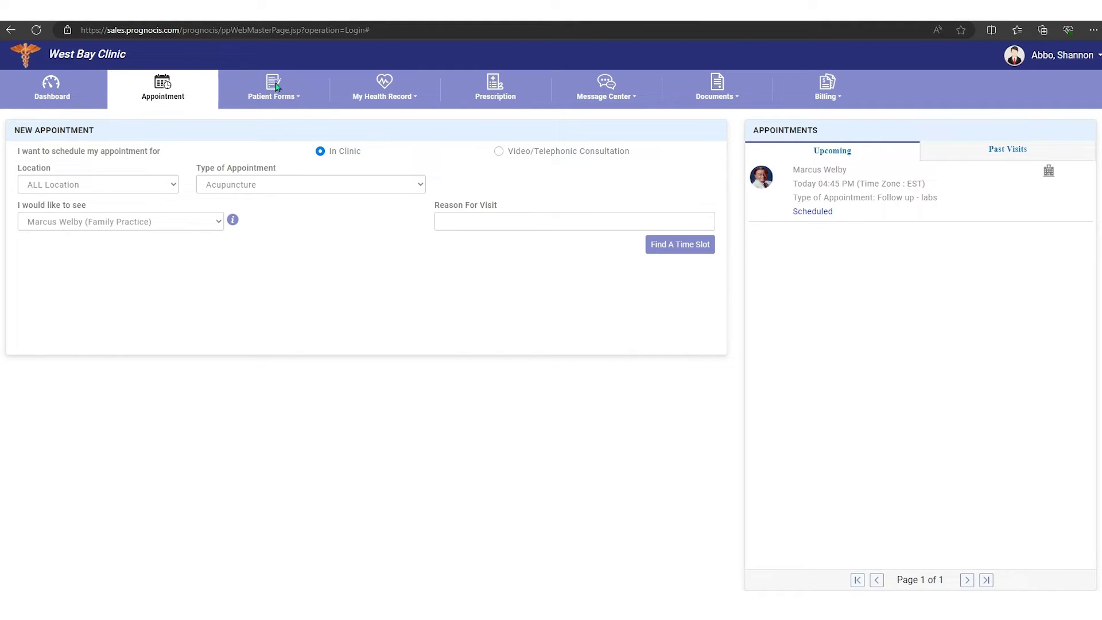
{"action": "left_click", "coordinate": [298, 102]}
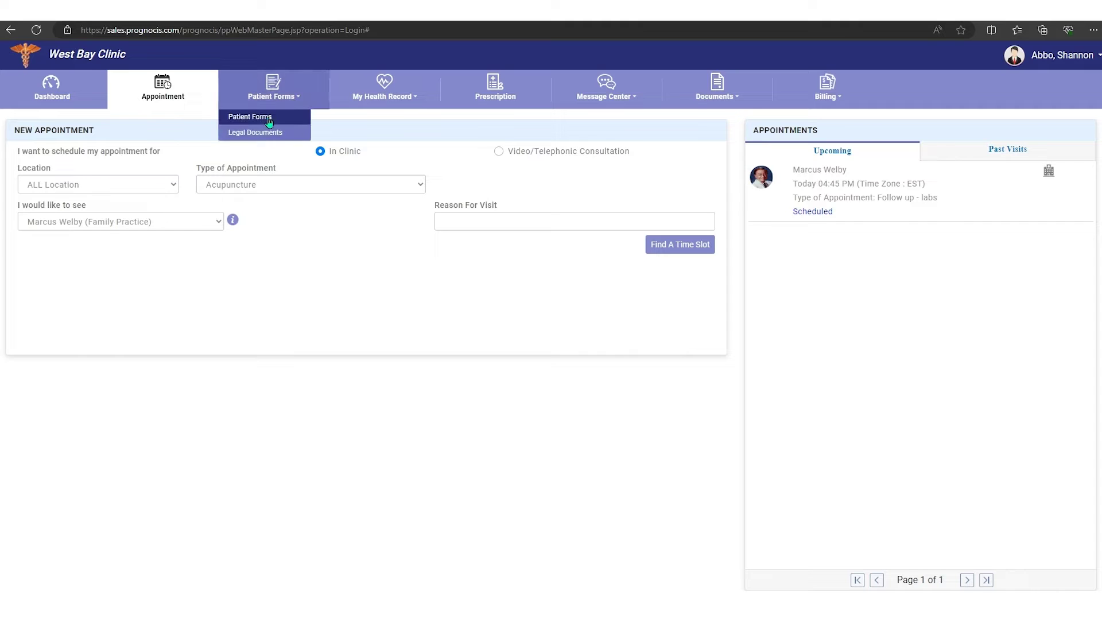
{"action": "left_click", "coordinate": [270, 118]}
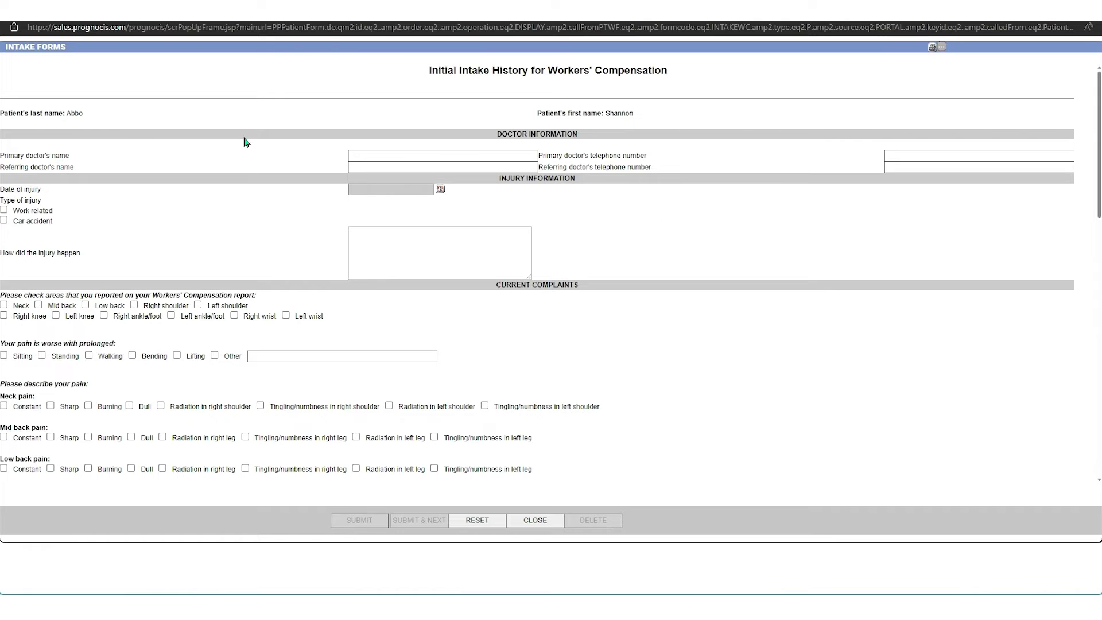
{"action": "left_click", "coordinate": [530, 522]}
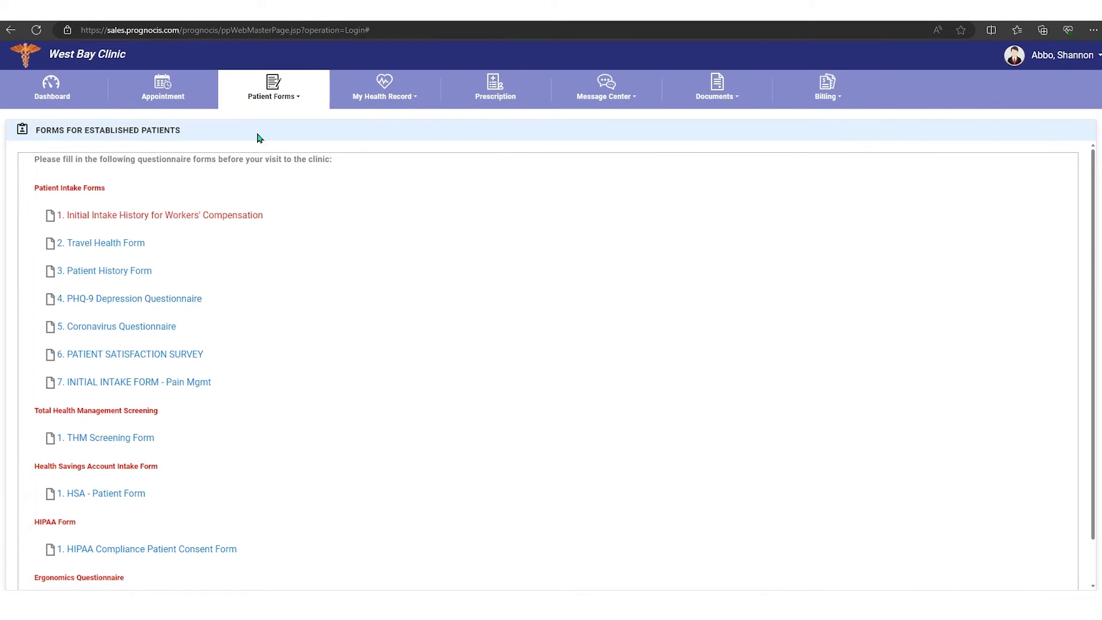
Step: Open the Assignment of Benefits legal document and sign its first signature line
{"action": "left_click", "coordinate": [291, 94]}
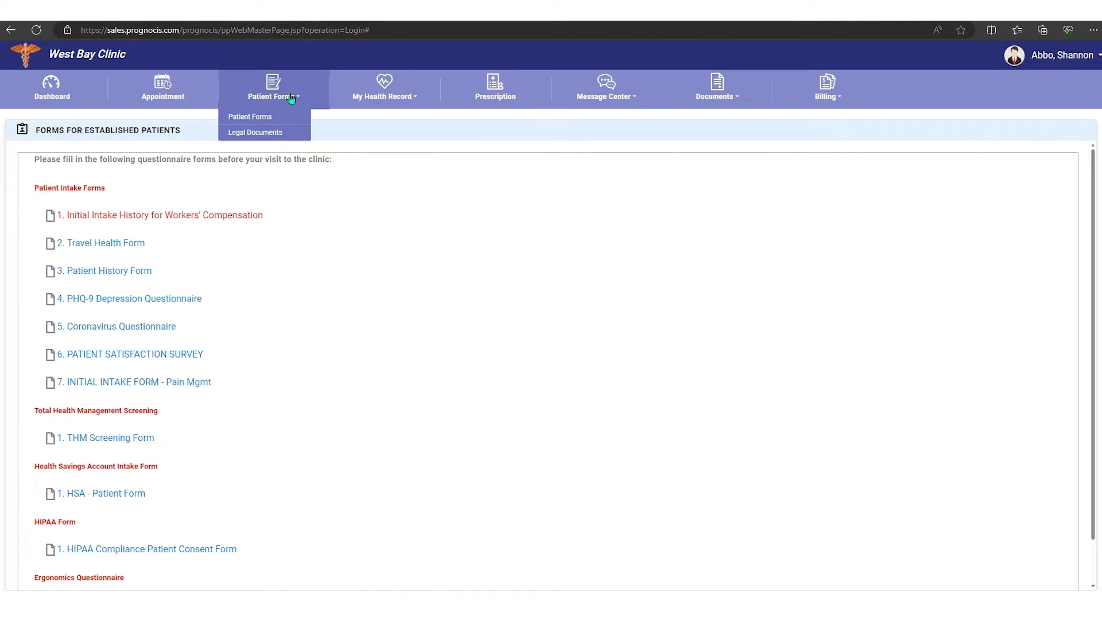
{"action": "left_click", "coordinate": [265, 134]}
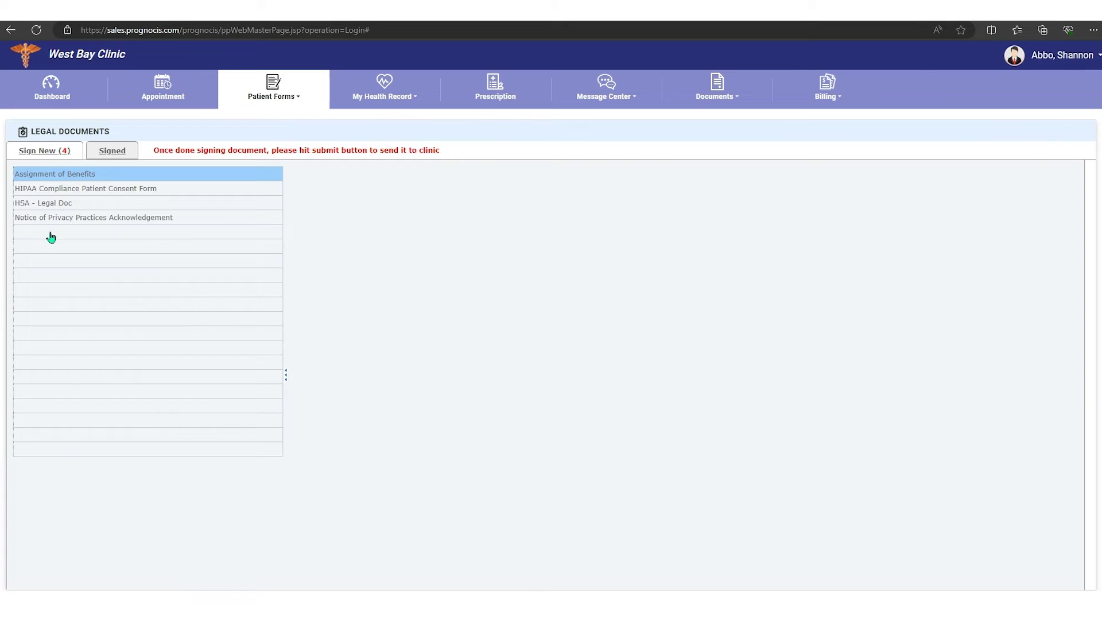
{"action": "left_click", "coordinate": [66, 180]}
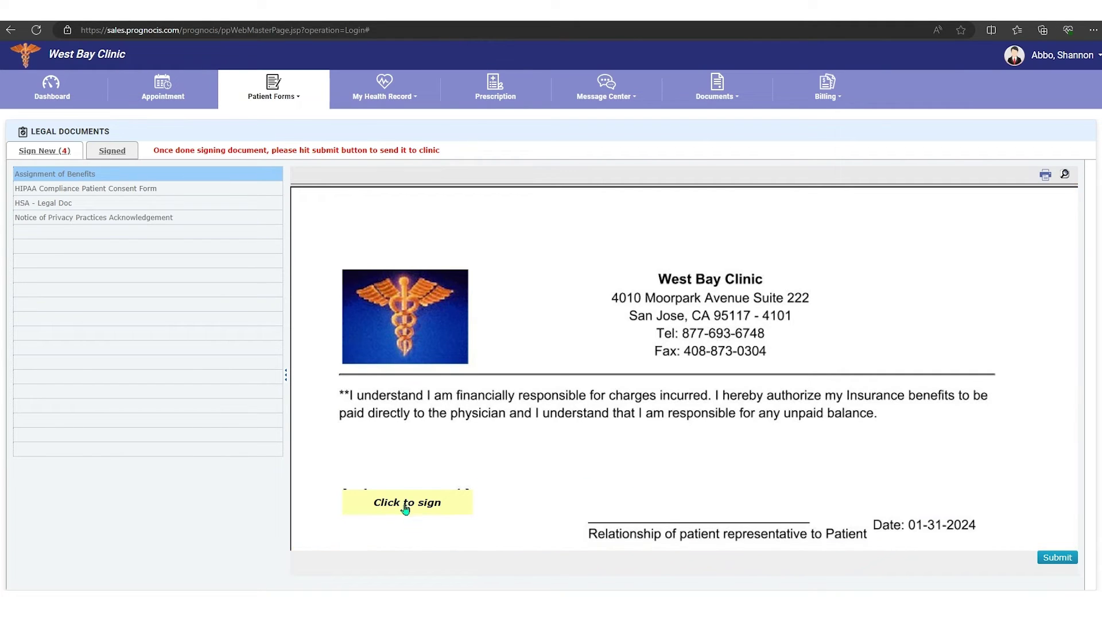
{"action": "left_click", "coordinate": [404, 504]}
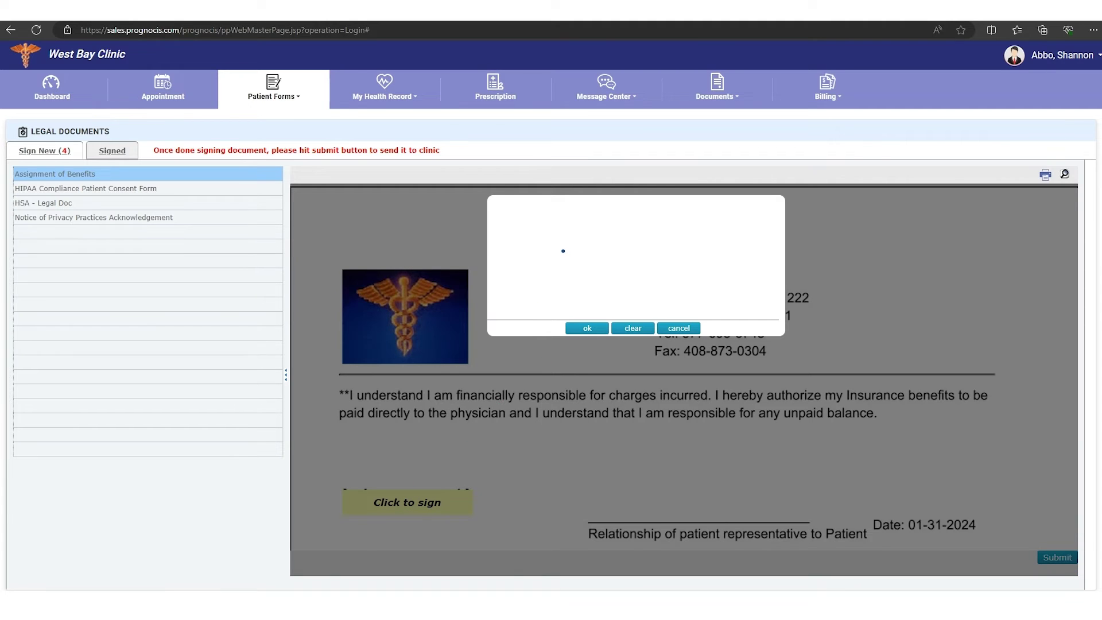
{"action": "mouse_move", "coordinate": [563, 250]}
{"action": "left_mouse_down"}
{"action": "mouse_move", "coordinate": [545, 270]}
{"action": "mouse_move", "coordinate": [703, 241]}
{"action": "left_mouse_up"}
{"action": "left_click", "coordinate": [587, 328]}
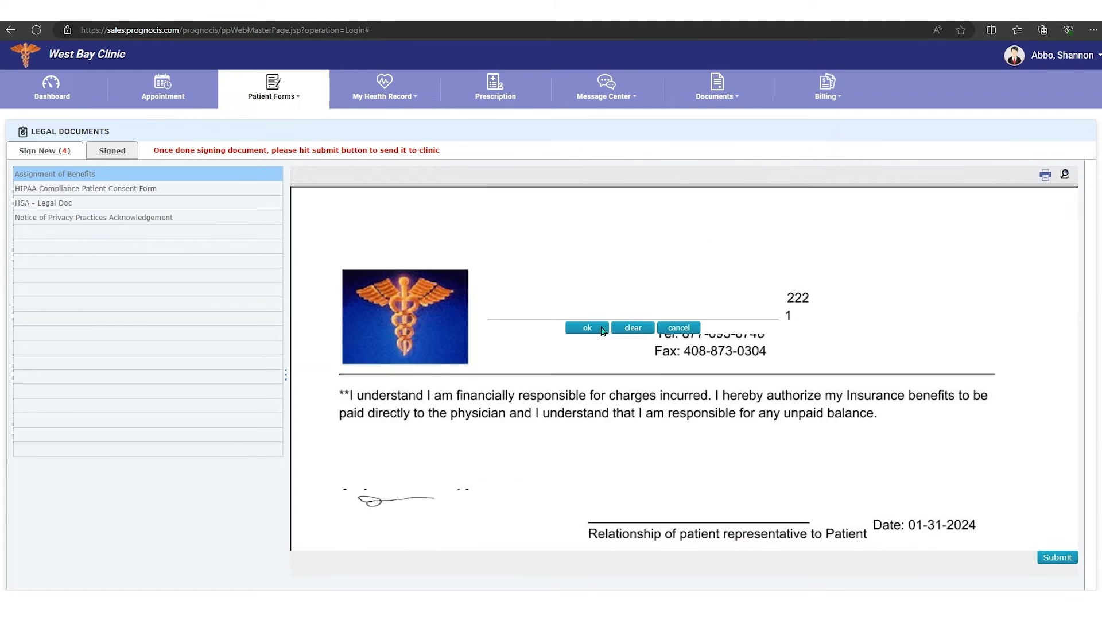
Step: Sign the second and third signature lines further down the form
{"action": "scroll", "coordinate": [826, 451], "scroll_direction": "down", "scroll_amount": 2}
{"action": "scroll", "coordinate": [803, 451], "scroll_direction": "down", "scroll_amount": 5}
{"action": "left_click", "coordinate": [428, 407]}
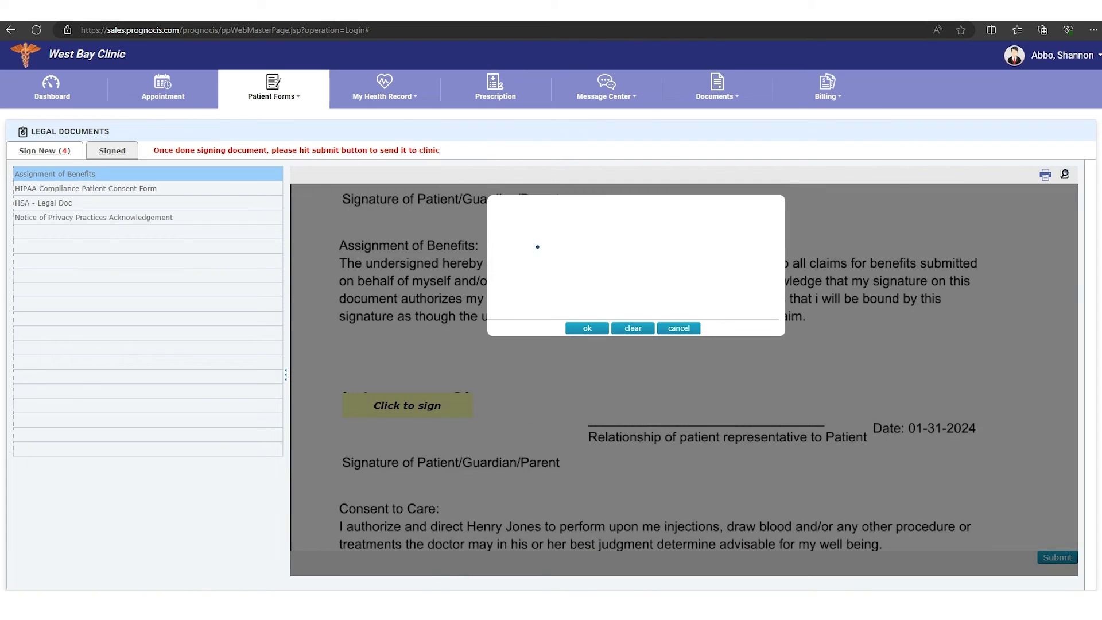
{"action": "mouse_move", "coordinate": [539, 248]}
{"action": "left_mouse_down"}
{"action": "mouse_move", "coordinate": [559, 265]}
{"action": "mouse_move", "coordinate": [658, 244]}
{"action": "left_mouse_up"}
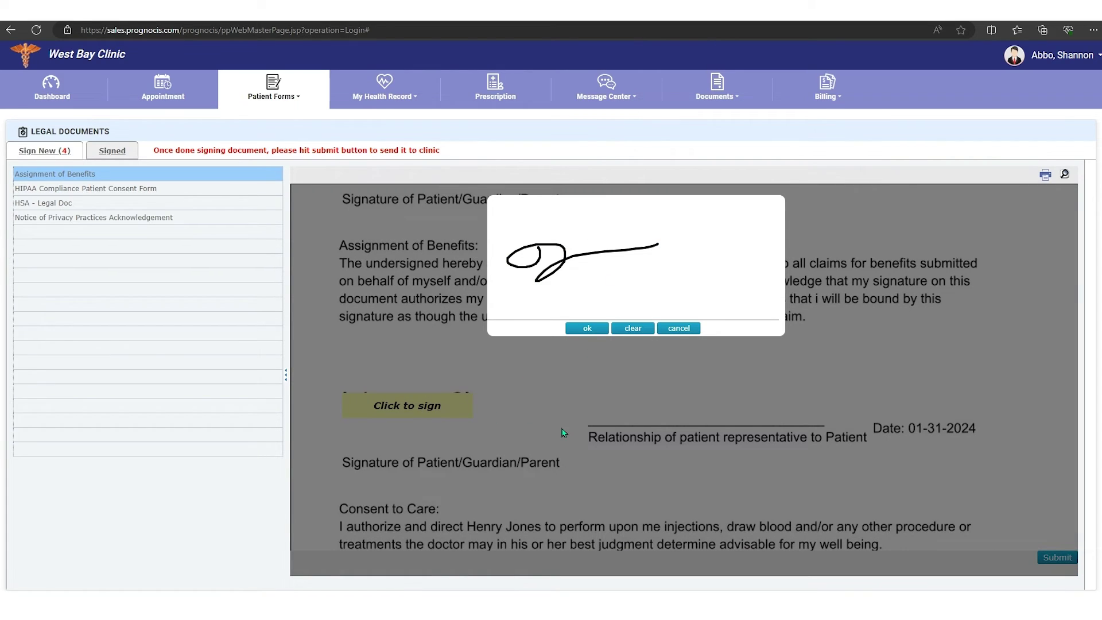
{"action": "left_click", "coordinate": [587, 329]}
{"action": "scroll", "coordinate": [618, 398], "scroll_direction": "down", "scroll_amount": 3}
{"action": "scroll", "coordinate": [618, 399], "scroll_direction": "down", "scroll_amount": 2}
{"action": "left_click", "coordinate": [394, 339]}
{"action": "mouse_move", "coordinate": [503, 250]}
{"action": "left_mouse_down"}
{"action": "mouse_move", "coordinate": [567, 269]}
{"action": "mouse_move", "coordinate": [618, 248]}
{"action": "mouse_move", "coordinate": [712, 247]}
{"action": "left_mouse_up"}
{"action": "left_click", "coordinate": [585, 329]}
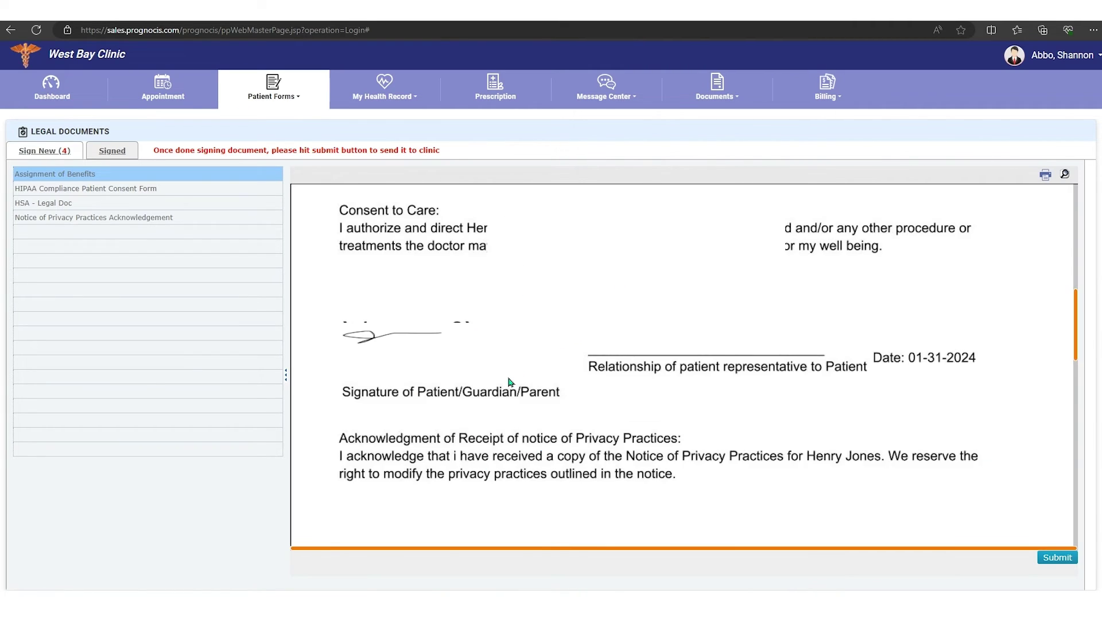
Step: Sign the final signature line, submit the form, and dismiss the success notice
{"action": "scroll", "coordinate": [505, 389], "scroll_direction": "down", "scroll_amount": 5}
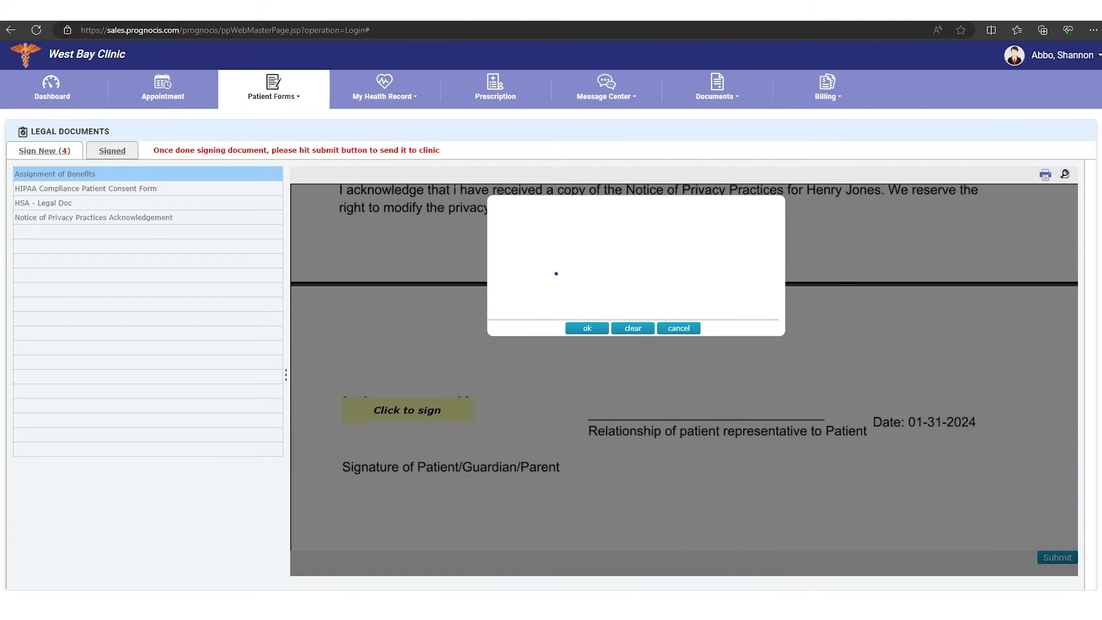
{"action": "left_click_drag", "start_coordinate": [567, 262], "coordinate": [670, 242]}
{"action": "left_click", "coordinate": [587, 329]}
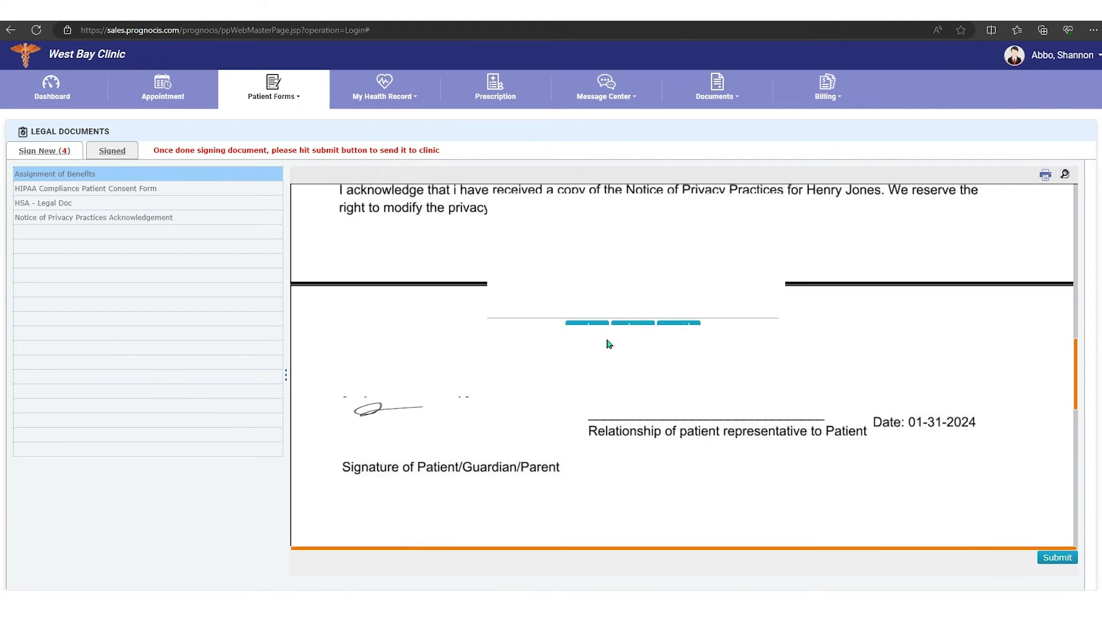
{"action": "left_click", "coordinate": [1057, 559]}
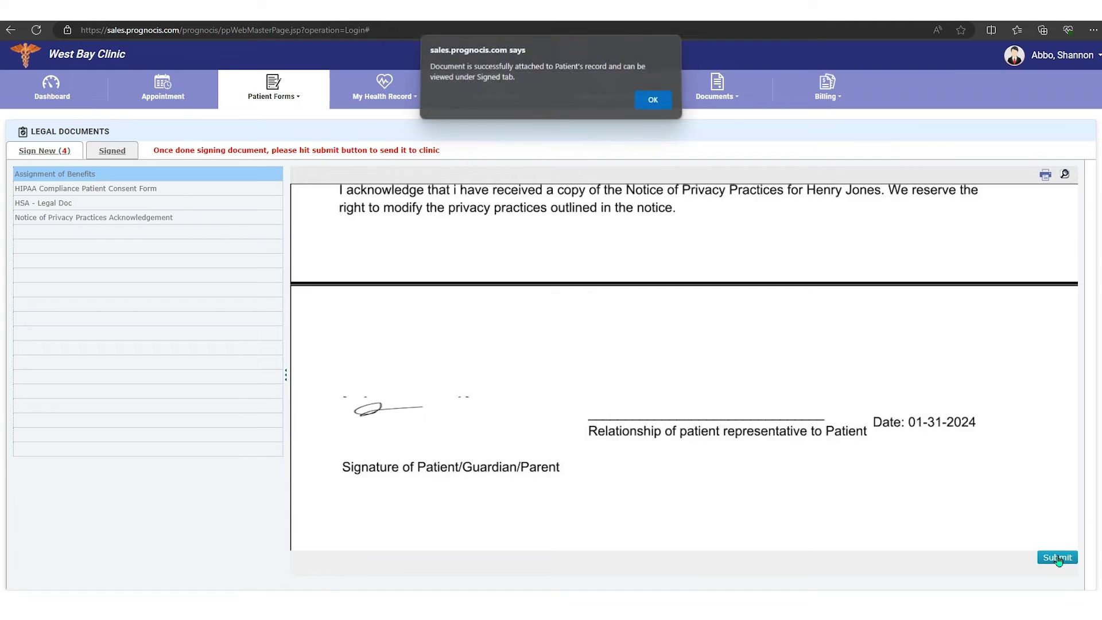
{"action": "left_click", "coordinate": [654, 105]}
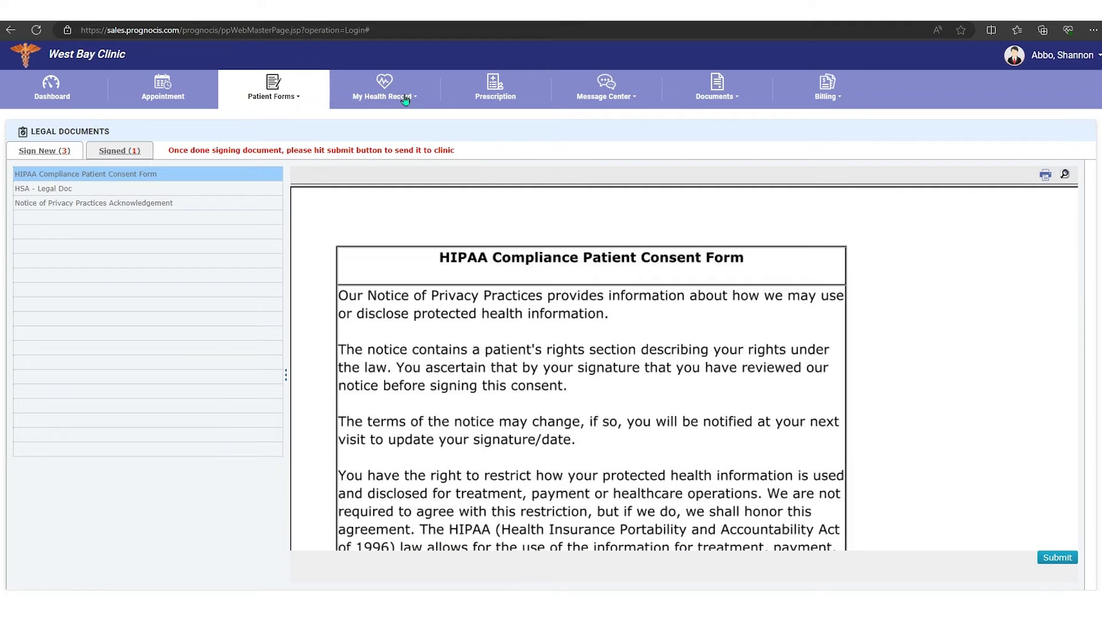
Step: Open My Health Record > Summary and view the Medical Problems and Allergies lists
{"action": "left_click", "coordinate": [408, 96]}
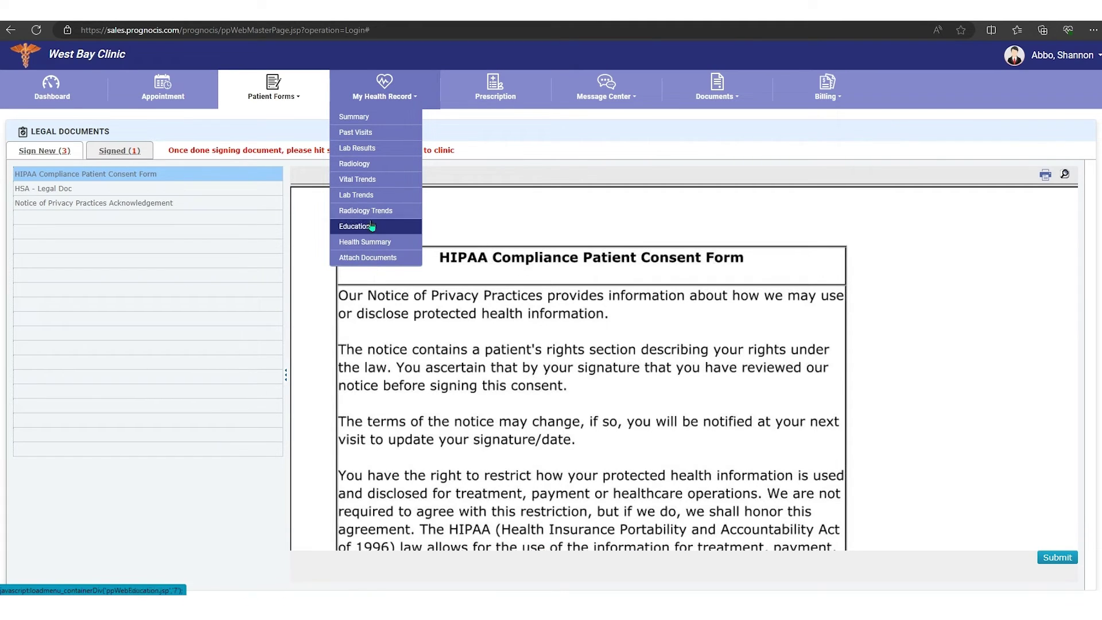
{"action": "left_click", "coordinate": [366, 118]}
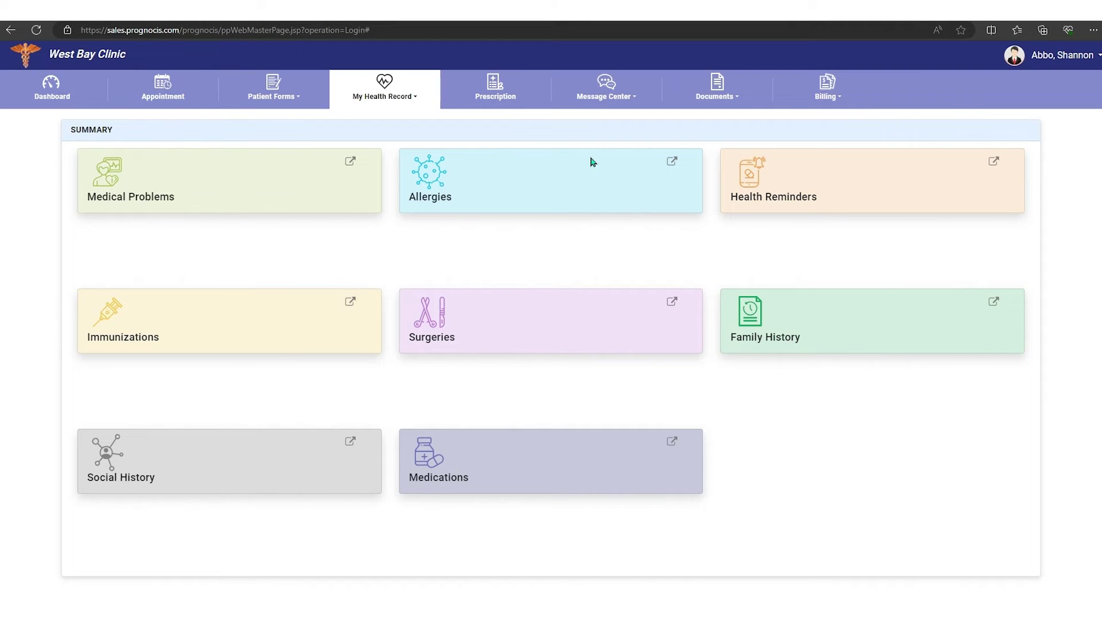
{"action": "left_click", "coordinate": [351, 161]}
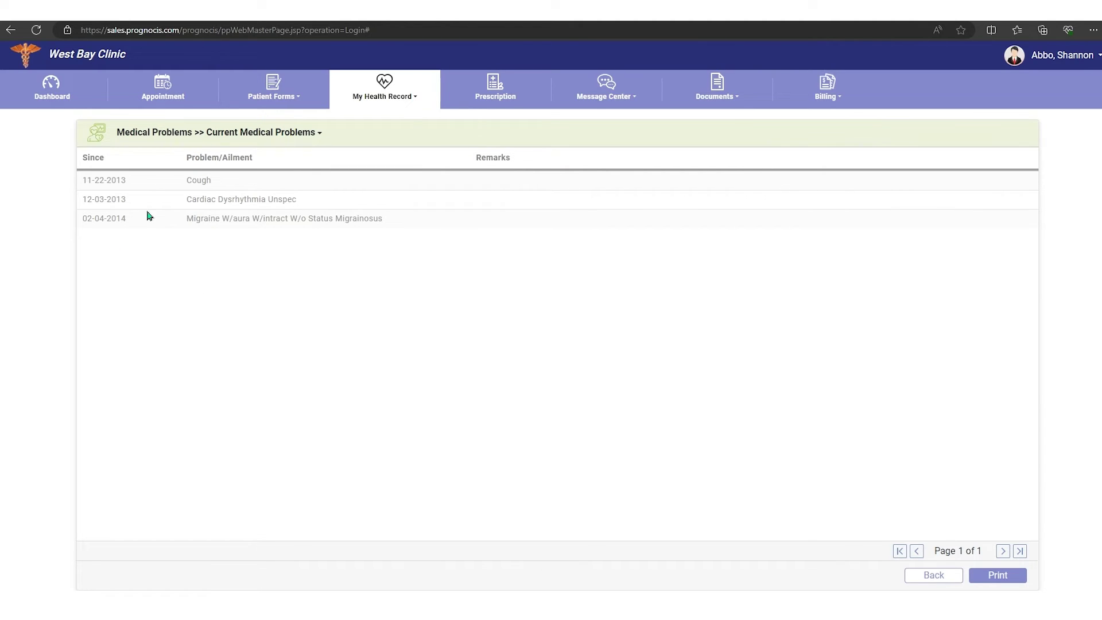
{"action": "left_click", "coordinate": [941, 577]}
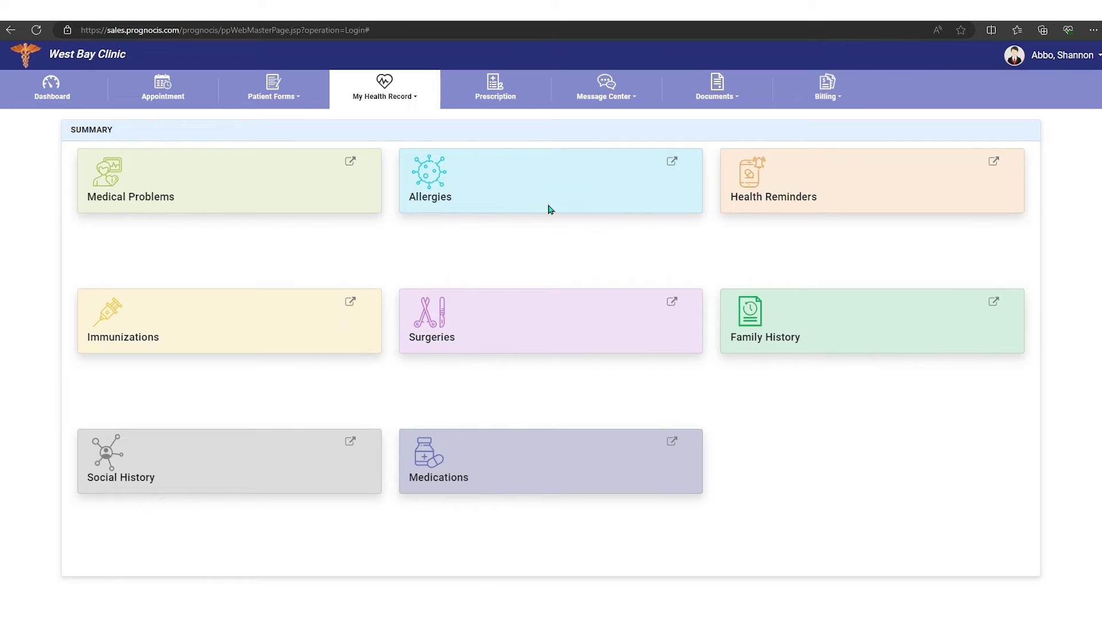
{"action": "left_click", "coordinate": [671, 162]}
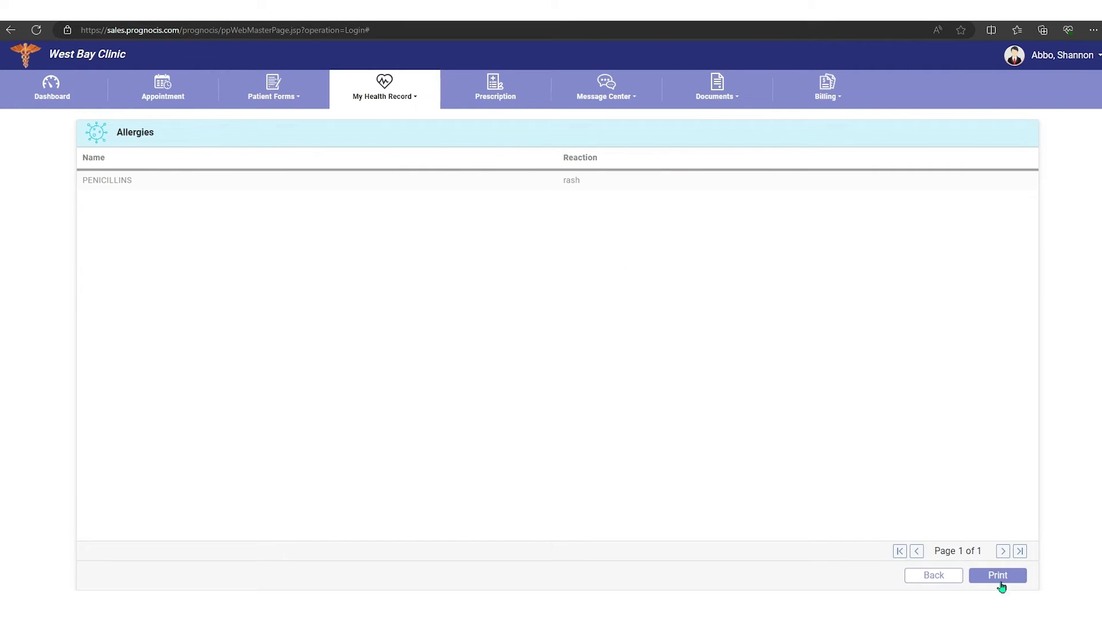
{"action": "left_click", "coordinate": [938, 575]}
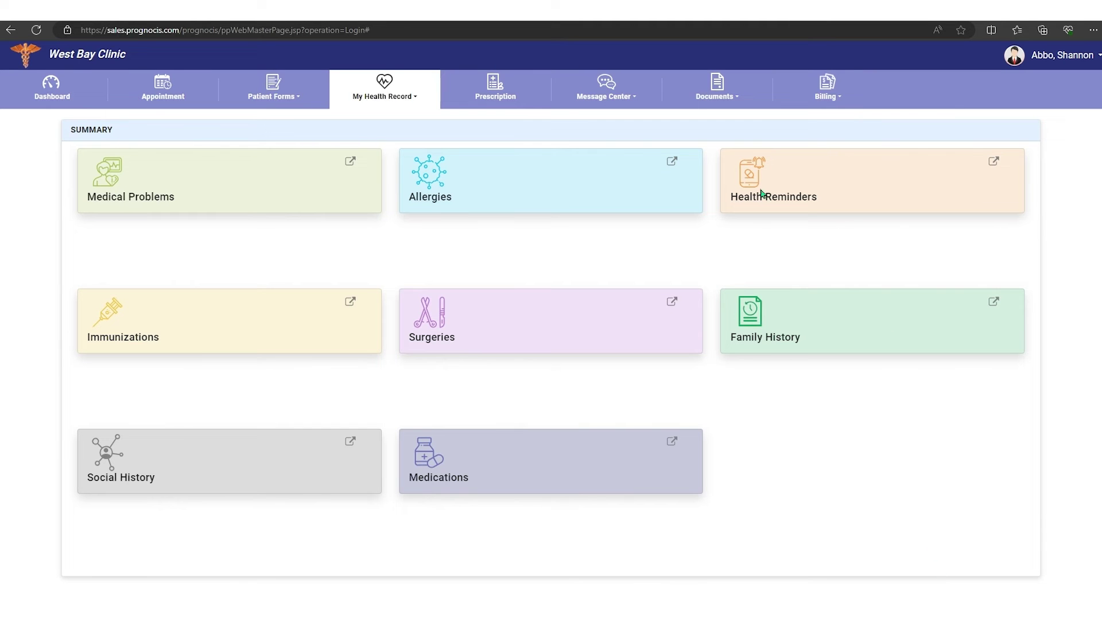
Step: Open Past Visits and view the notes report for the 03-14-2023 visit
{"action": "left_click", "coordinate": [394, 96]}
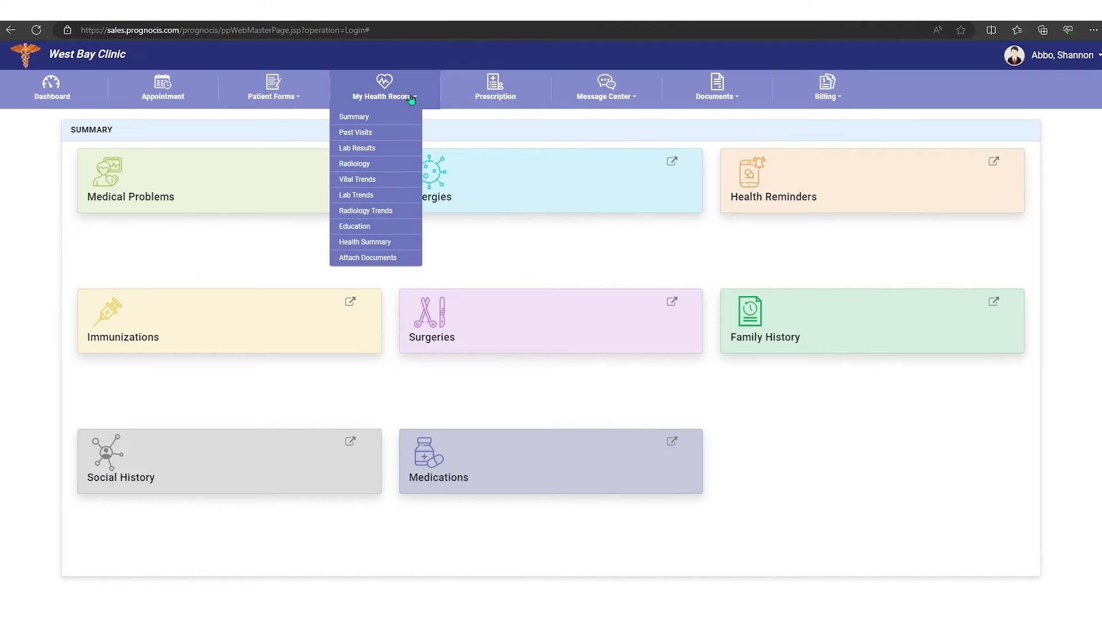
{"action": "left_click", "coordinate": [363, 133]}
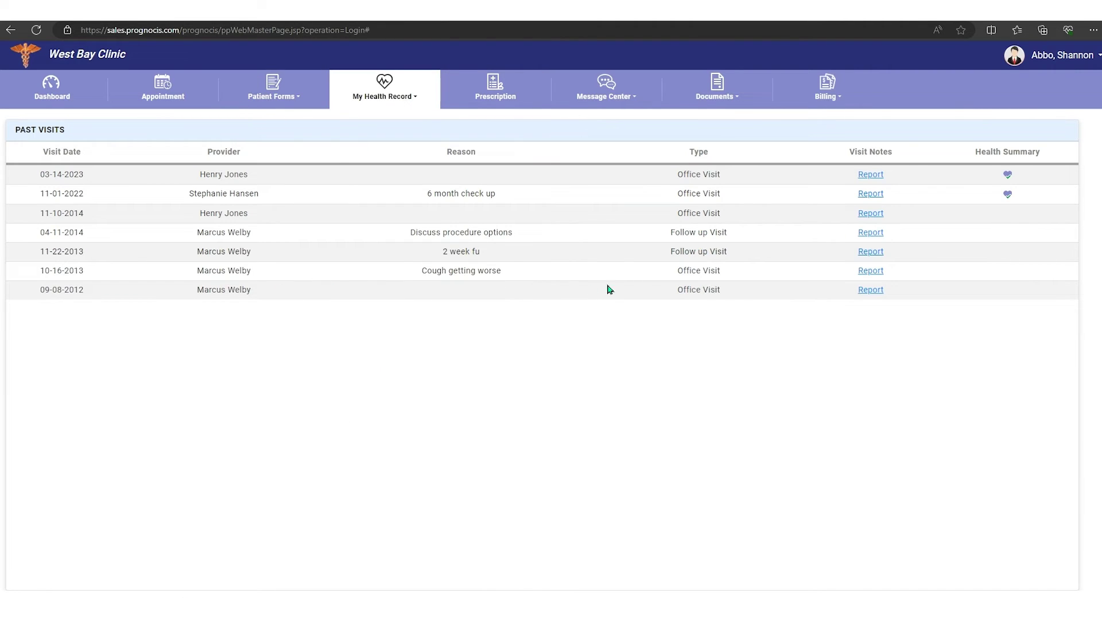
{"action": "left_click", "coordinate": [872, 178]}
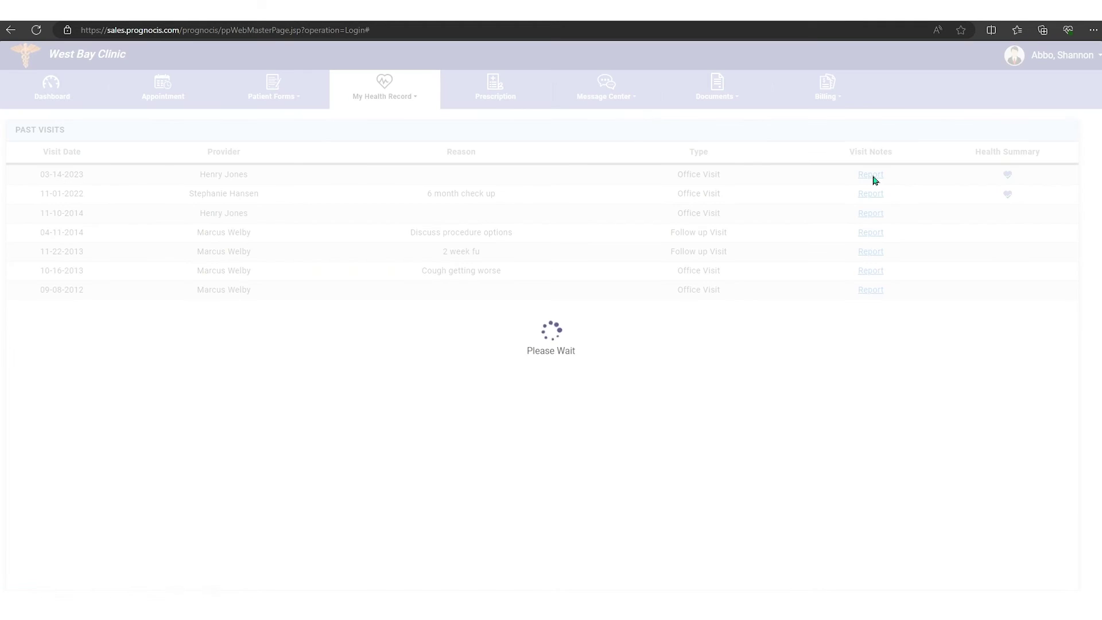
{"action": "scroll", "coordinate": [819, 267], "scroll_direction": "down", "scroll_amount": 3}
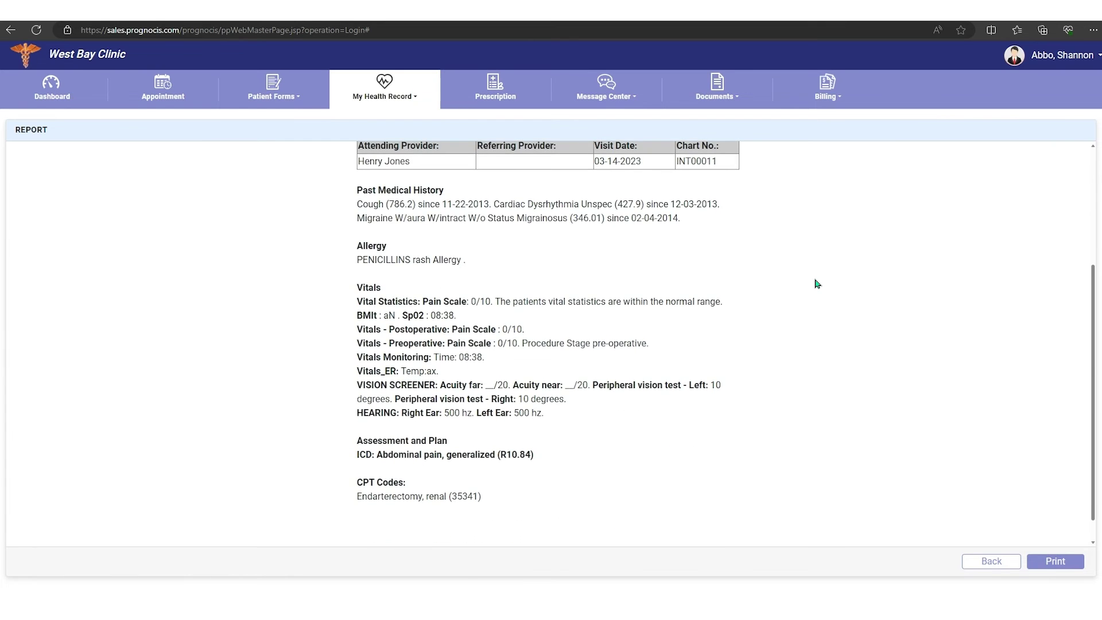
{"action": "scroll", "coordinate": [817, 283], "scroll_direction": "up", "scroll_amount": 2}
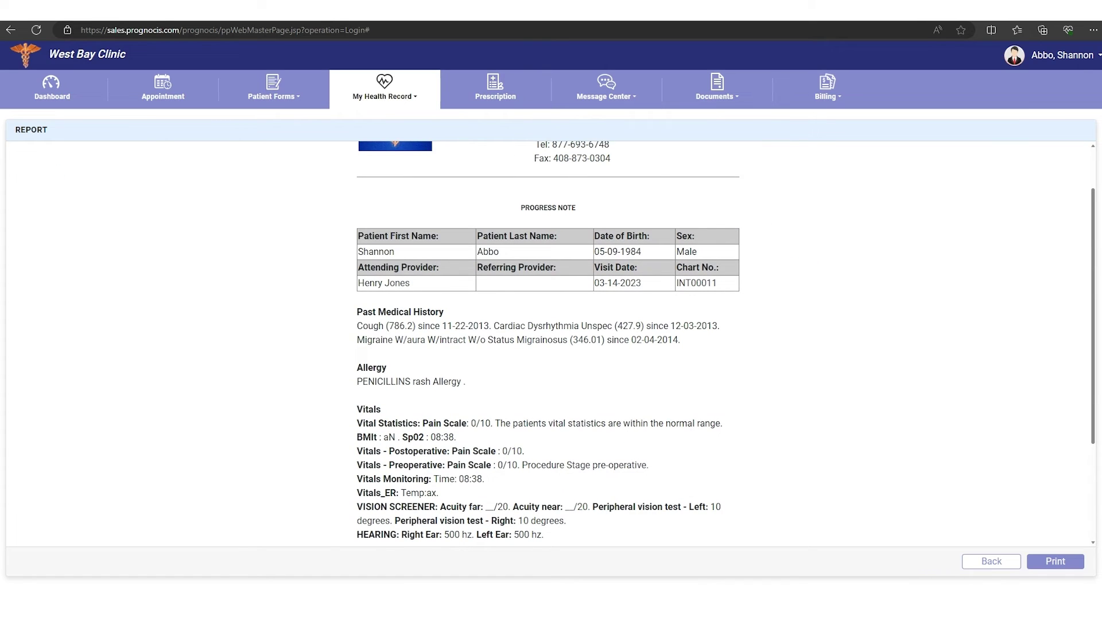
{"action": "left_click", "coordinate": [992, 562]}
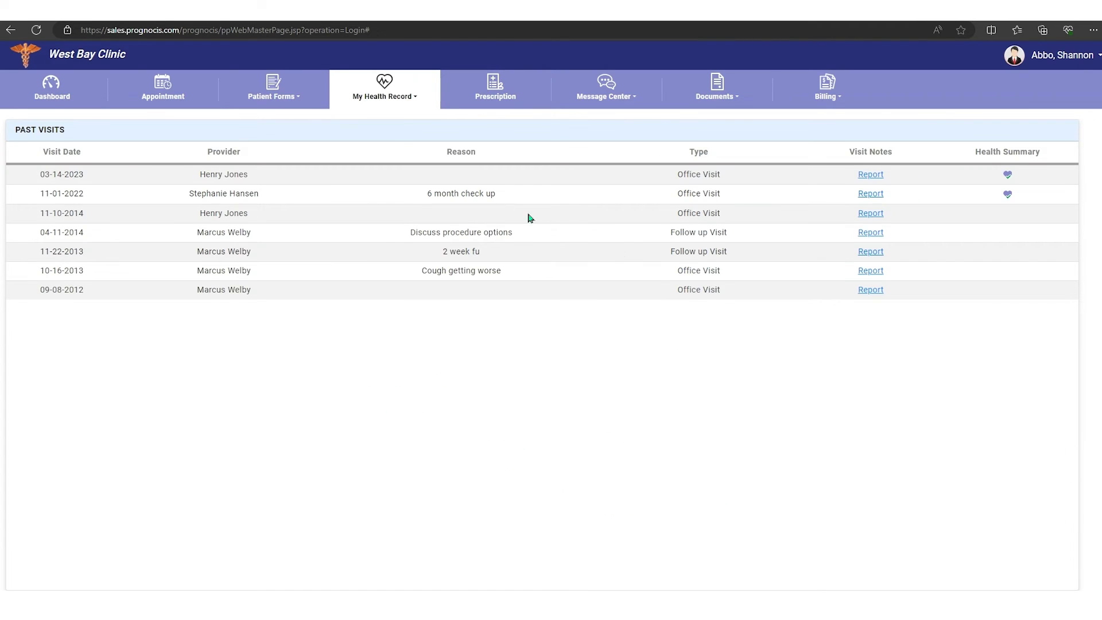
Step: Review the Lab Results, Radiology Results and Vital Trends health record pages
{"action": "left_click", "coordinate": [415, 96]}
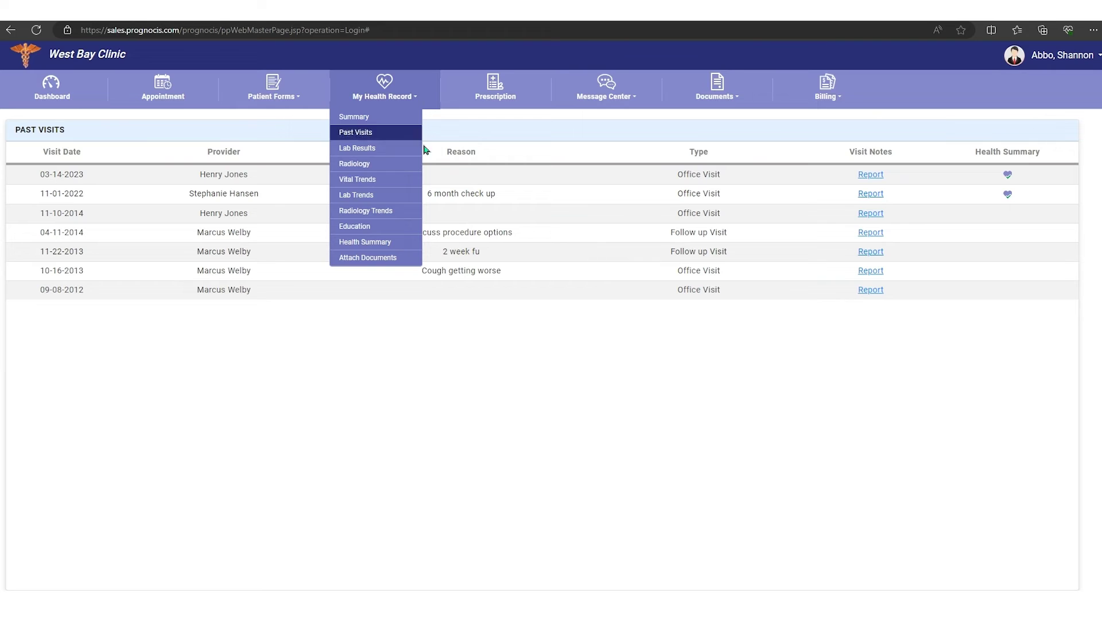
{"action": "left_click", "coordinate": [371, 151]}
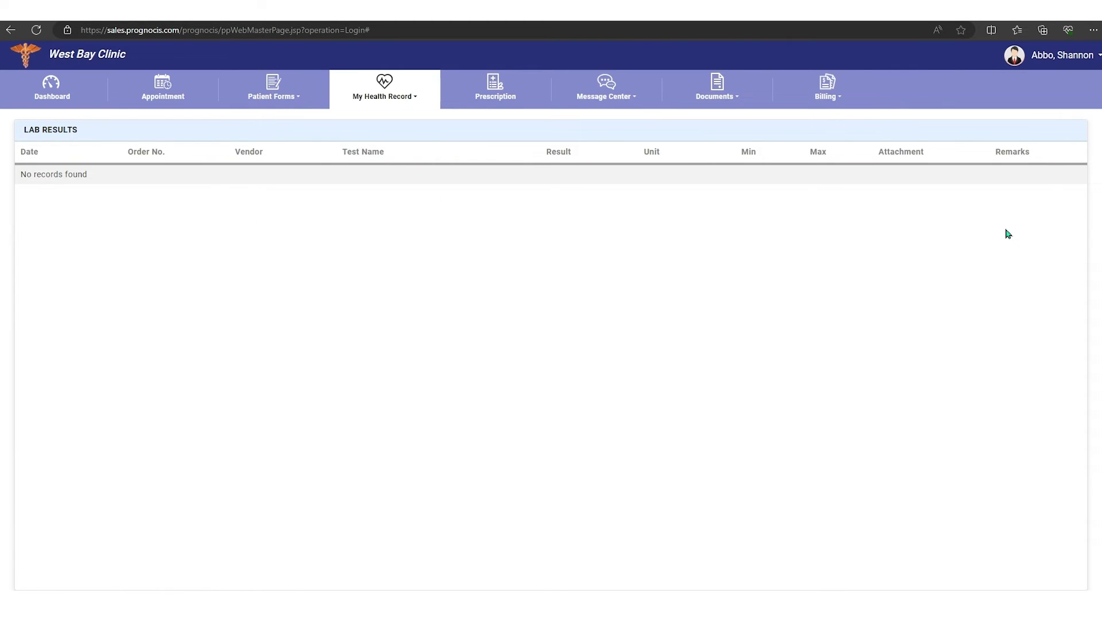
{"action": "left_click", "coordinate": [418, 101]}
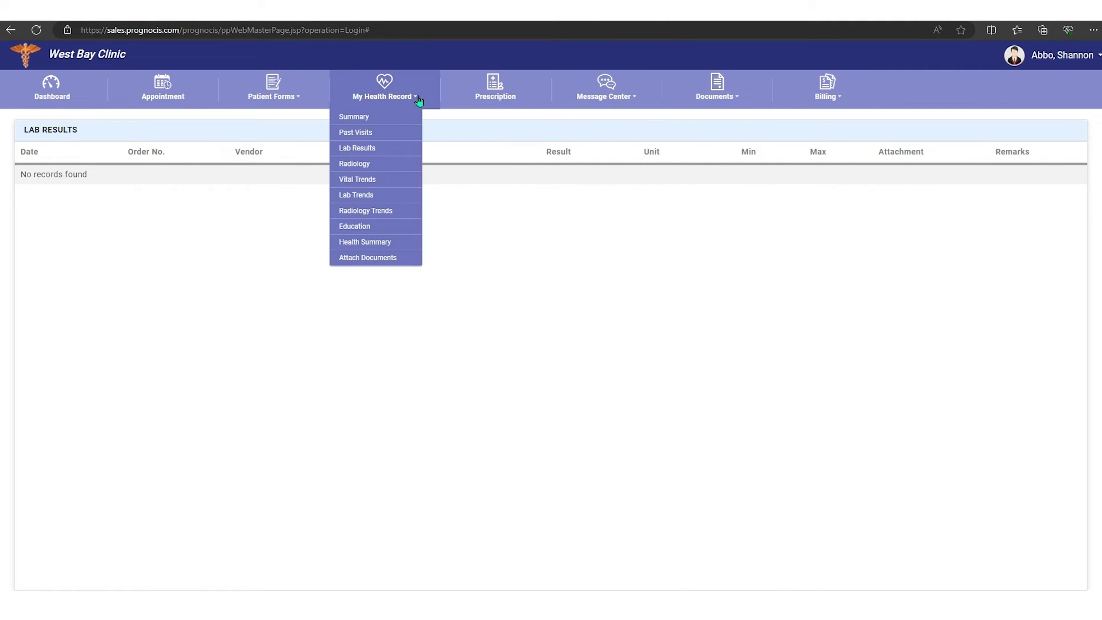
{"action": "left_click", "coordinate": [374, 166]}
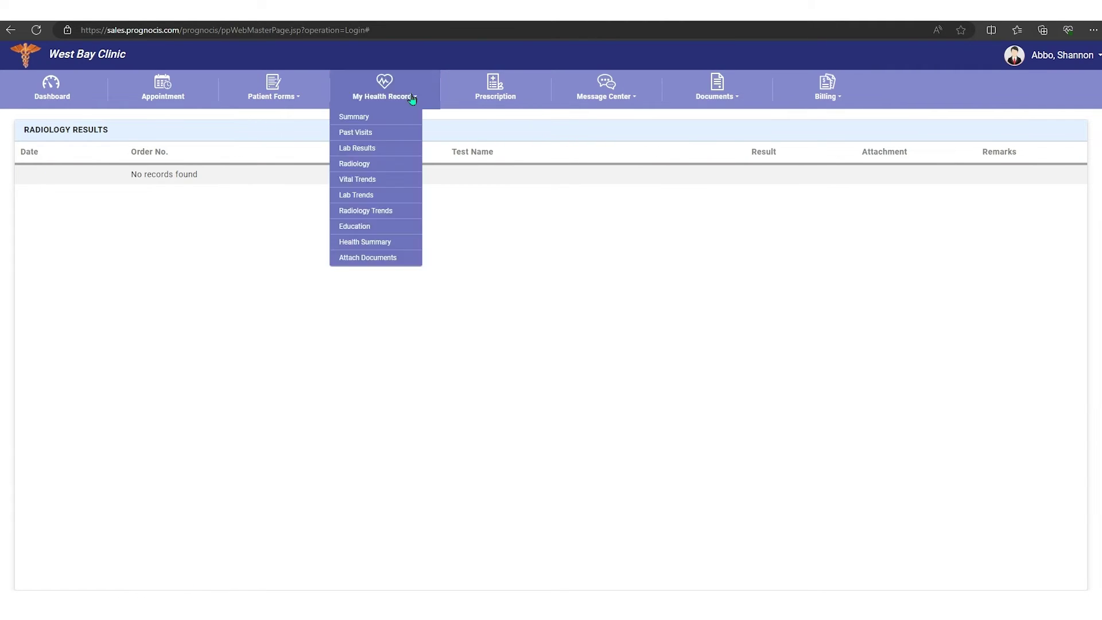
{"action": "left_click", "coordinate": [370, 180]}
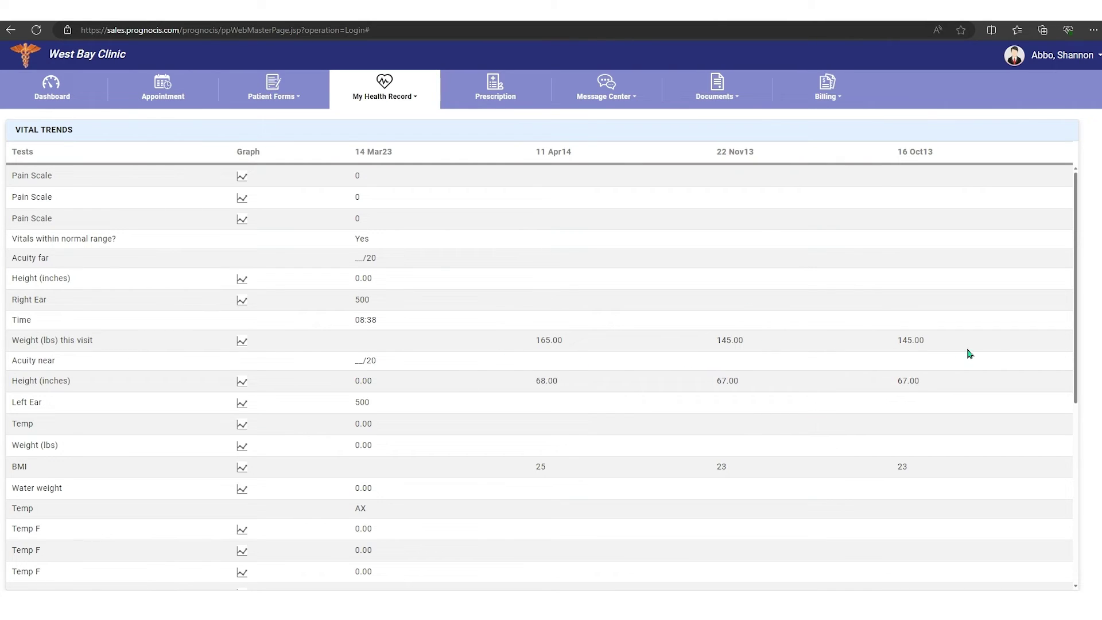
Step: Review the Lab Trends, Radiology Trends and Education records pages
{"action": "left_click", "coordinate": [414, 101]}
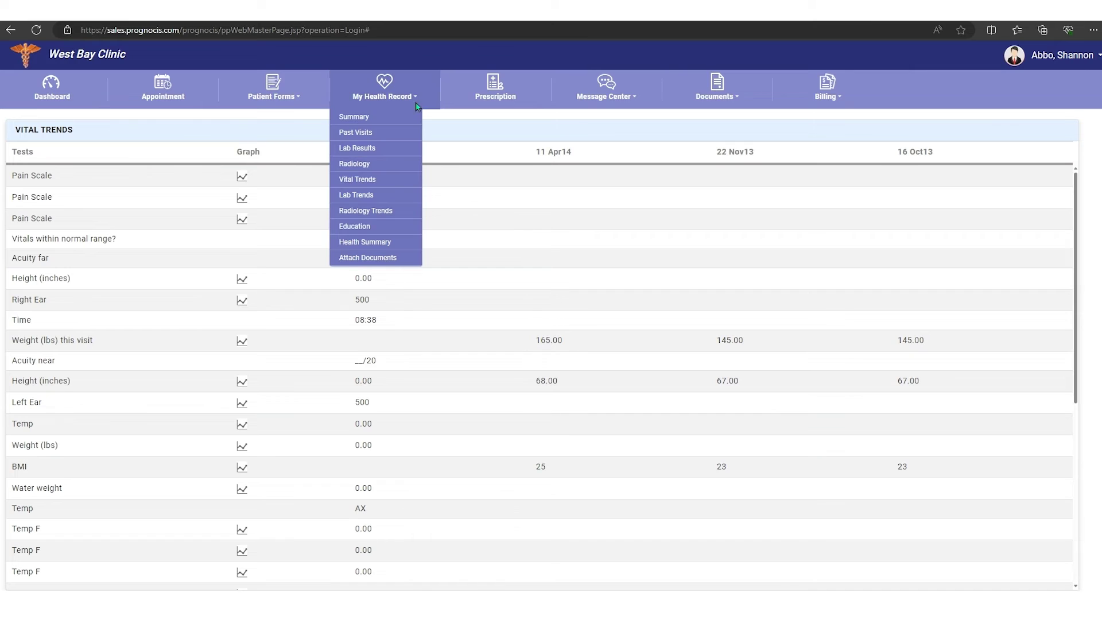
{"action": "left_click", "coordinate": [376, 196]}
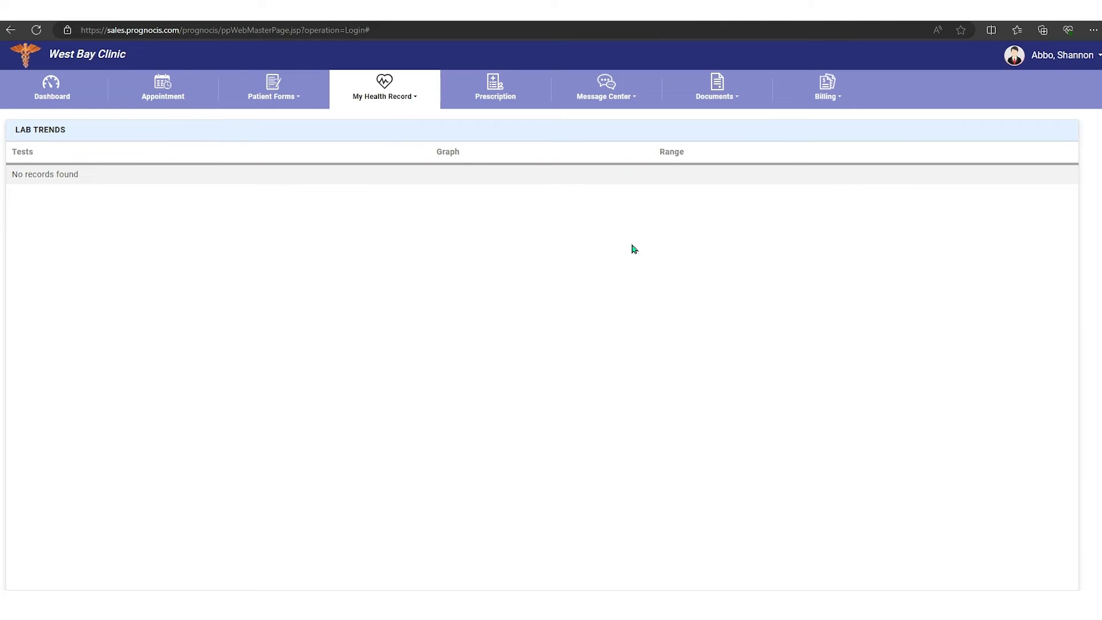
{"action": "left_click", "coordinate": [415, 102]}
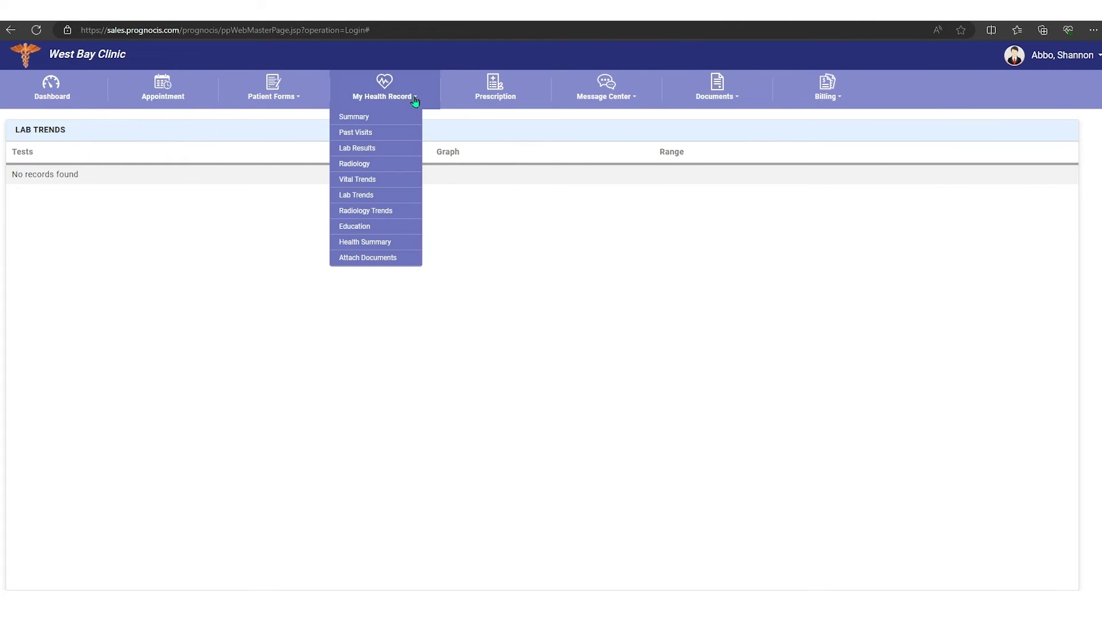
{"action": "left_click", "coordinate": [381, 211]}
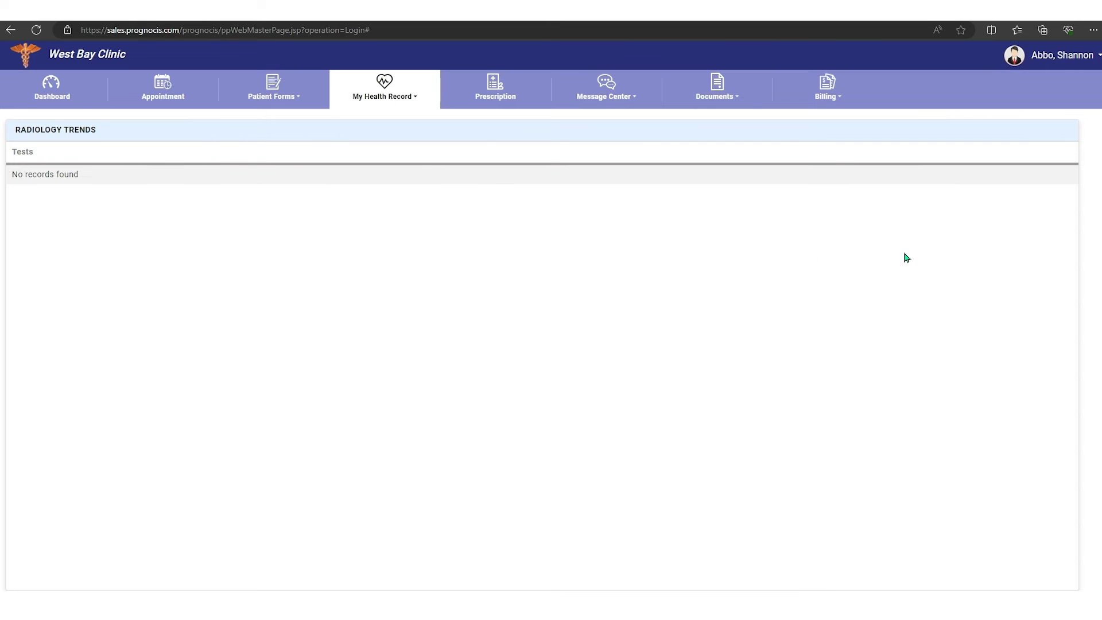
{"action": "left_click", "coordinate": [415, 101]}
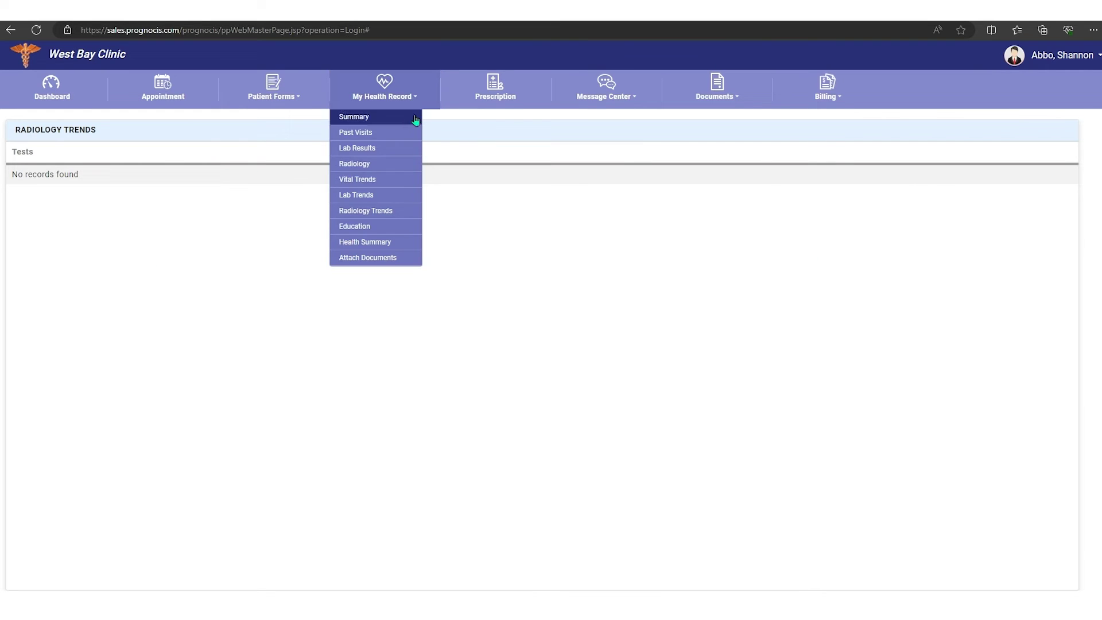
{"action": "left_click", "coordinate": [383, 225]}
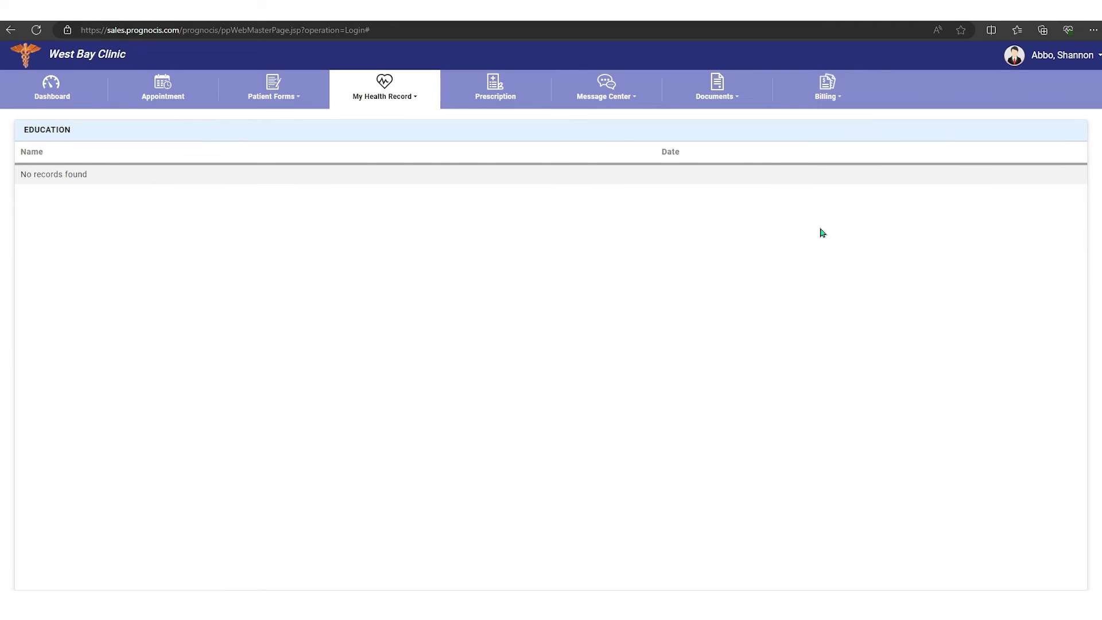
Step: View and scroll through the patient's Health Summary
{"action": "left_click", "coordinate": [418, 102]}
{"action": "left_click", "coordinate": [370, 253]}
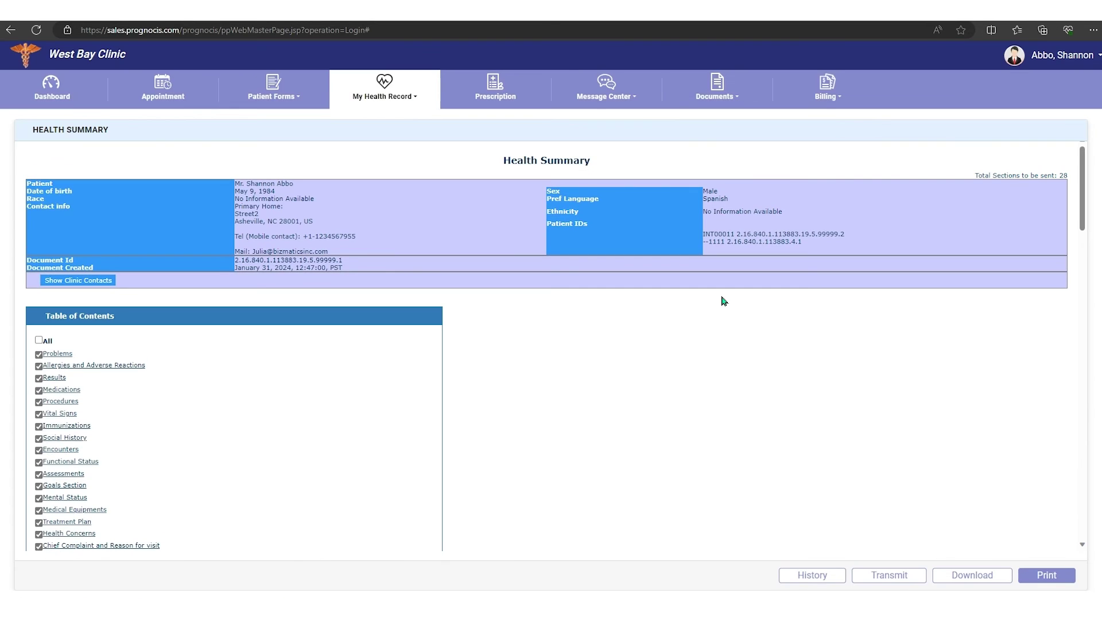
{"action": "scroll", "coordinate": [314, 253], "scroll_direction": "down", "scroll_amount": 7}
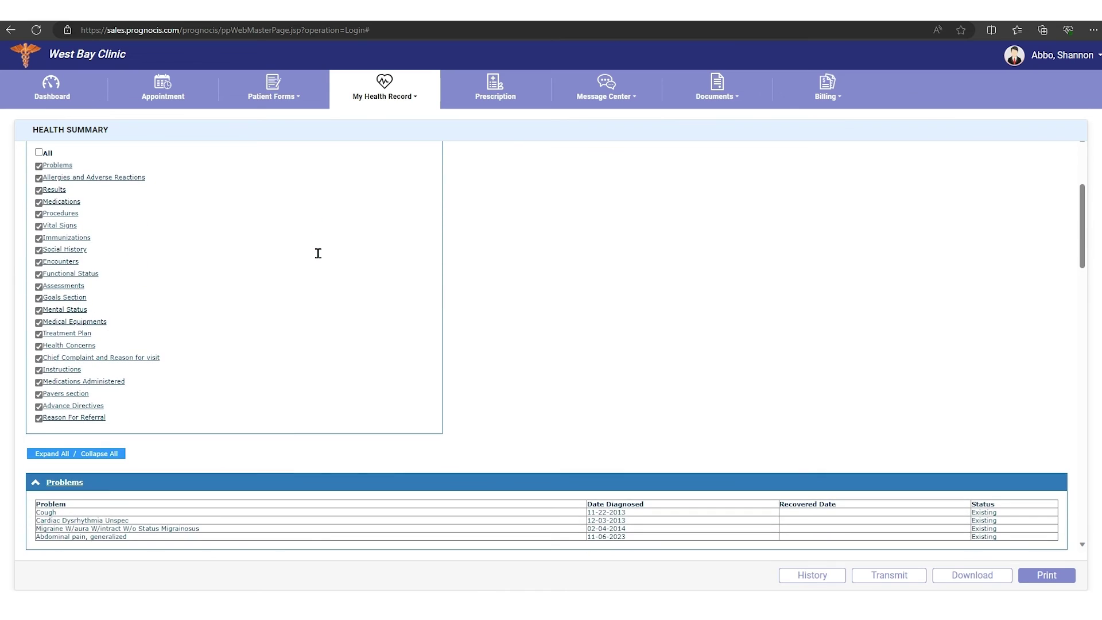
{"action": "scroll", "coordinate": [319, 259], "scroll_direction": "up", "scroll_amount": 7}
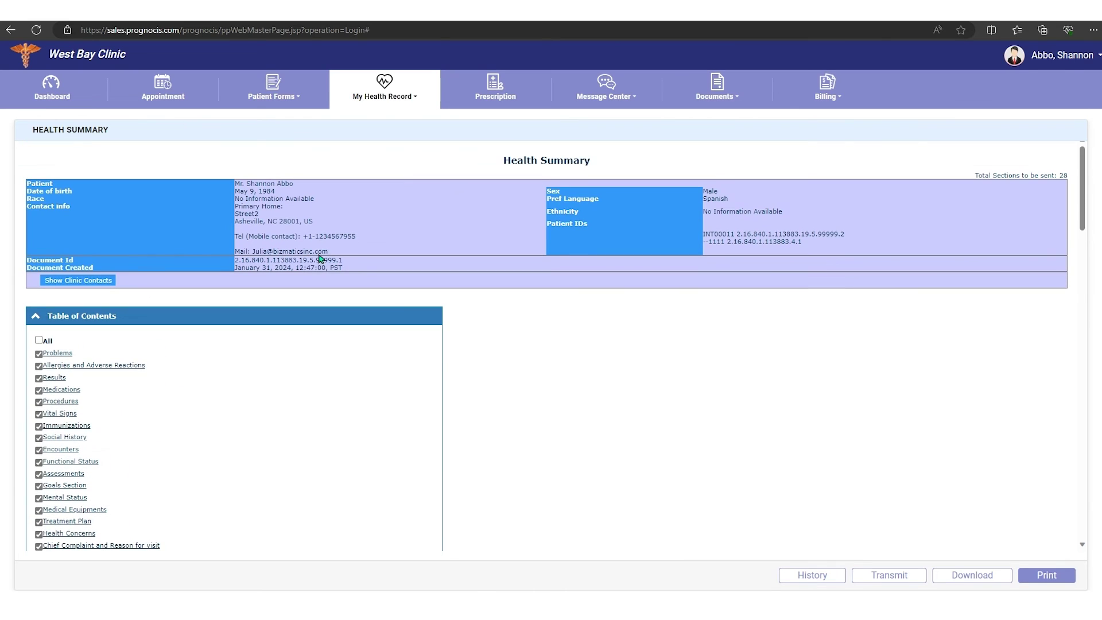
{"action": "left_click", "coordinate": [413, 98]}
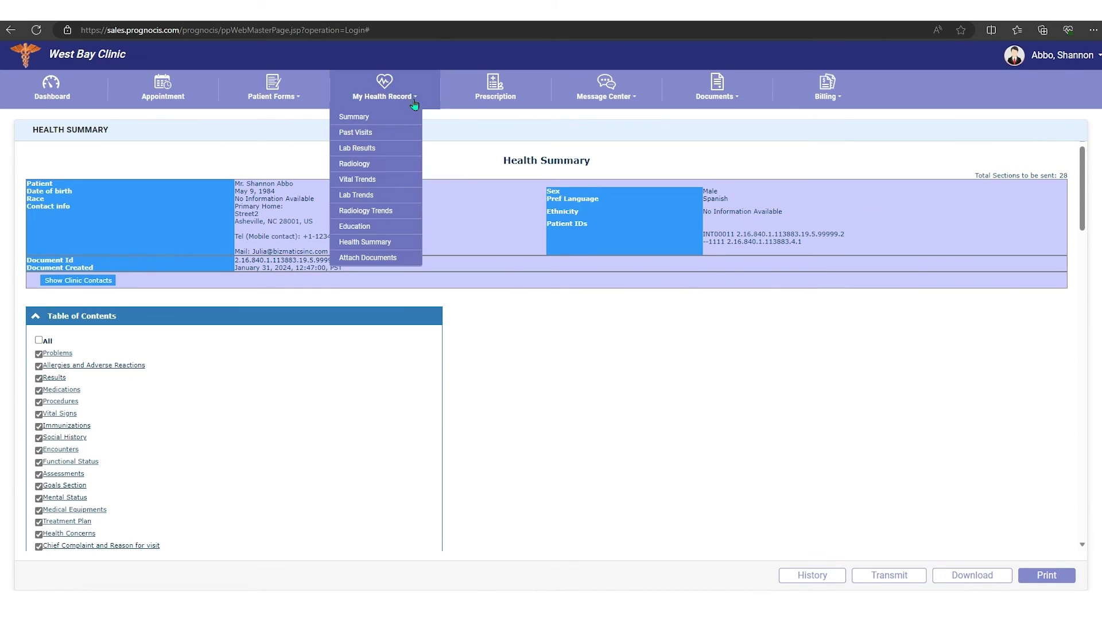
Step: On Attach Documents, set category Old Progress Note, subject 'old progress', and document type Attach Document
{"action": "left_click", "coordinate": [392, 260]}
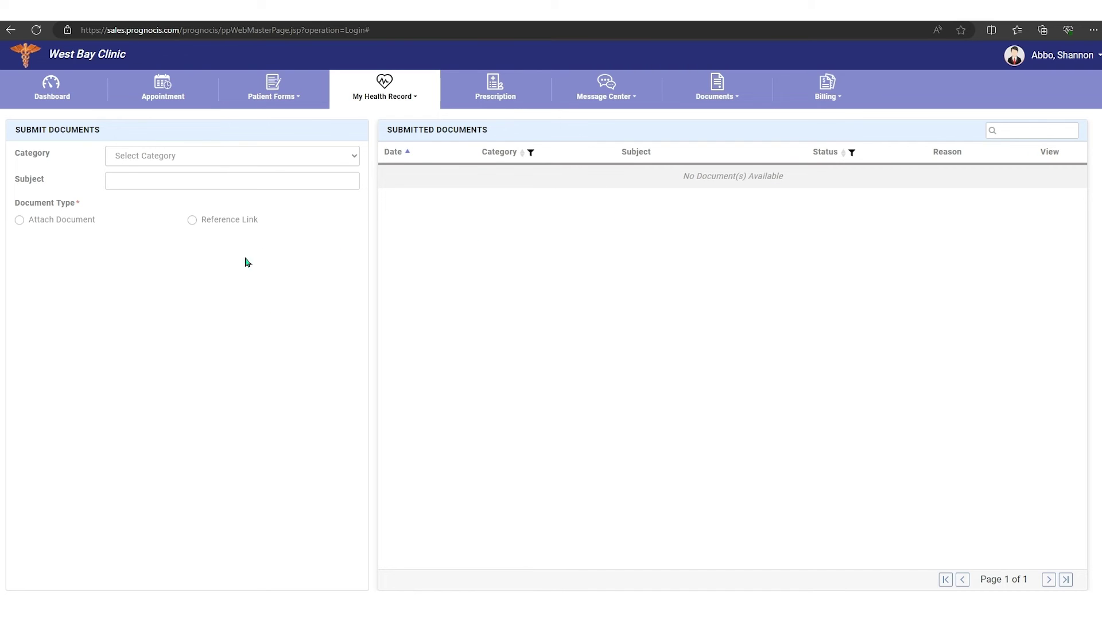
{"action": "left_click", "coordinate": [272, 165]}
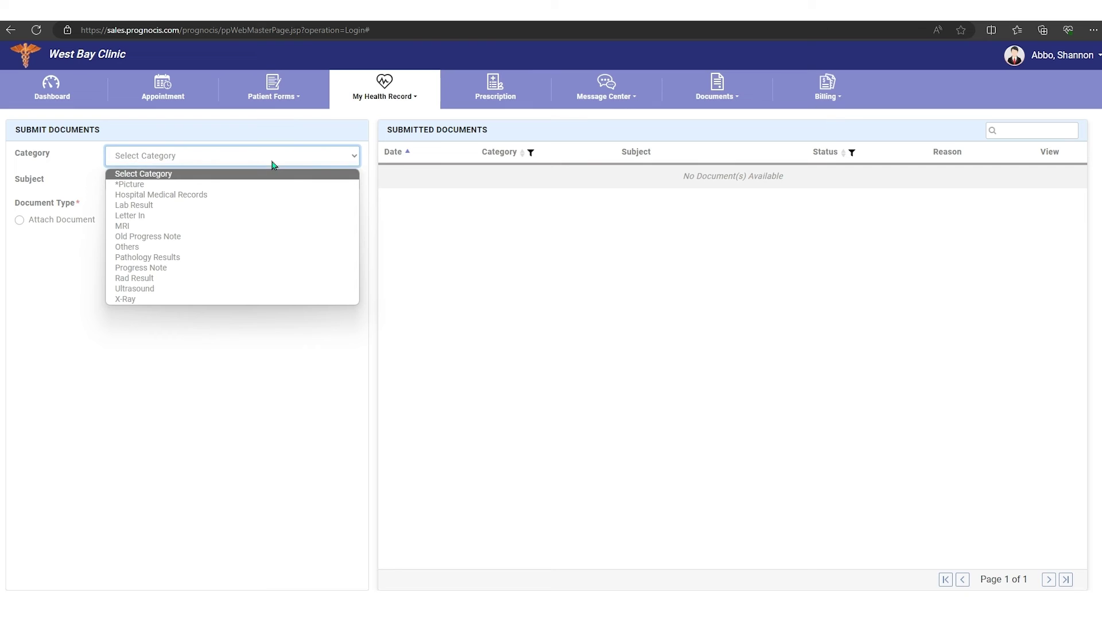
{"action": "left_click", "coordinate": [147, 236]}
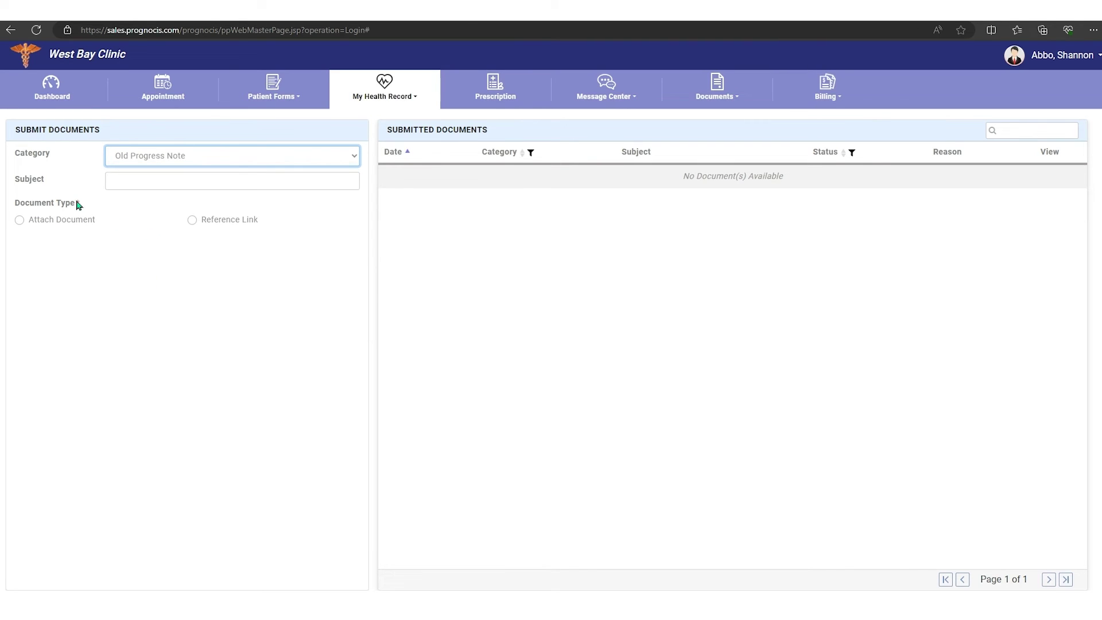
{"action": "left_click", "coordinate": [141, 181]}
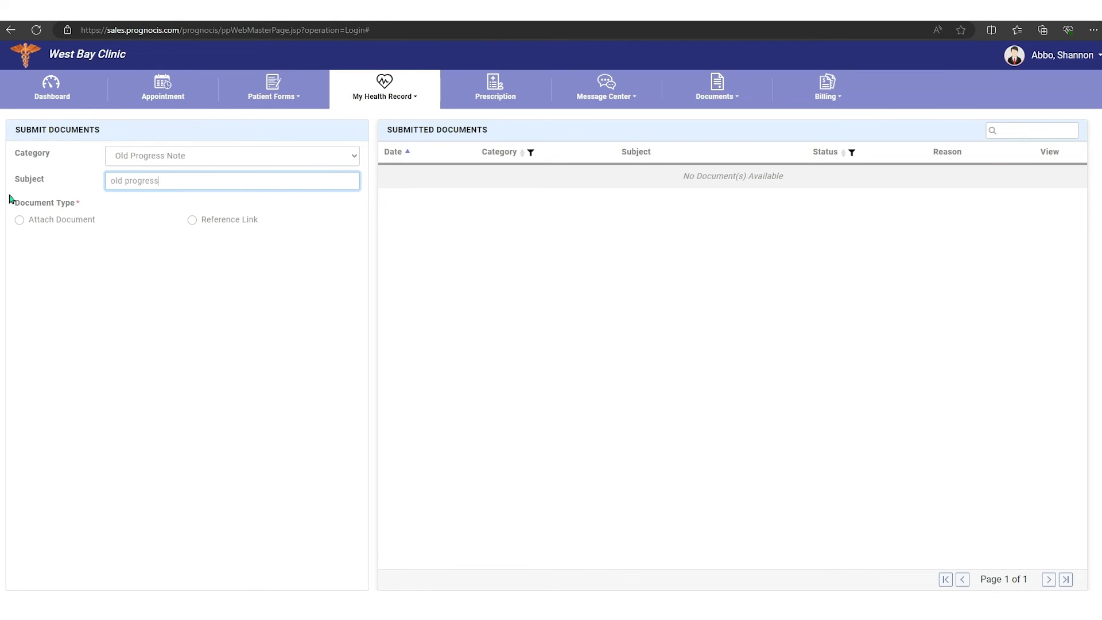
{"action": "left_click", "coordinate": [21, 220]}
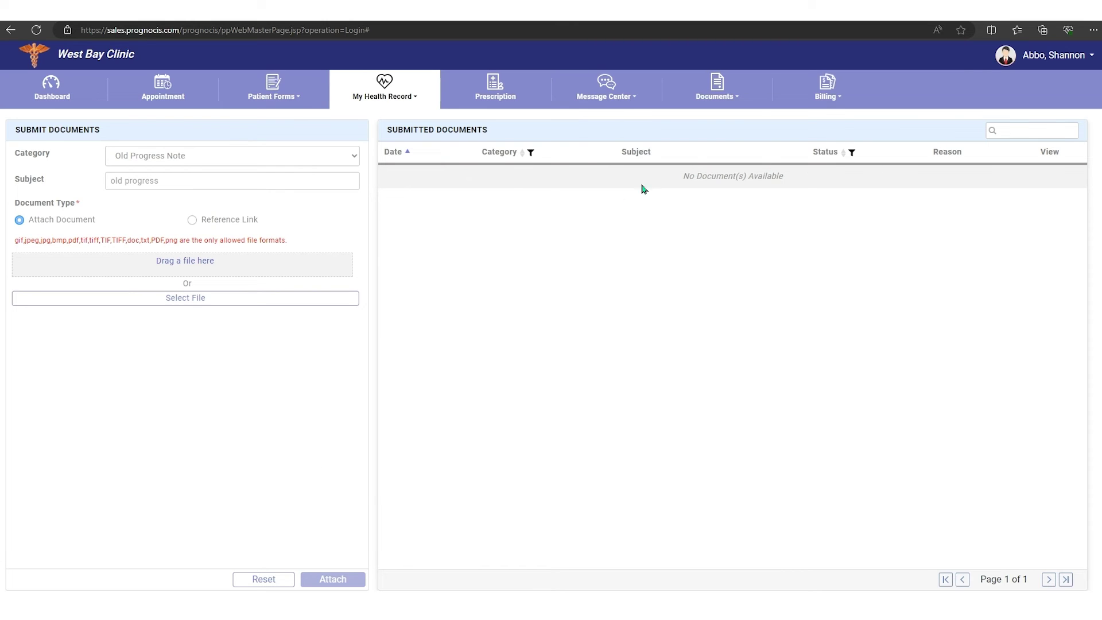
Step: Open Renew Prescription and tick then untick the Plavix Oral Tab 300 mg row
{"action": "left_click", "coordinate": [498, 87]}
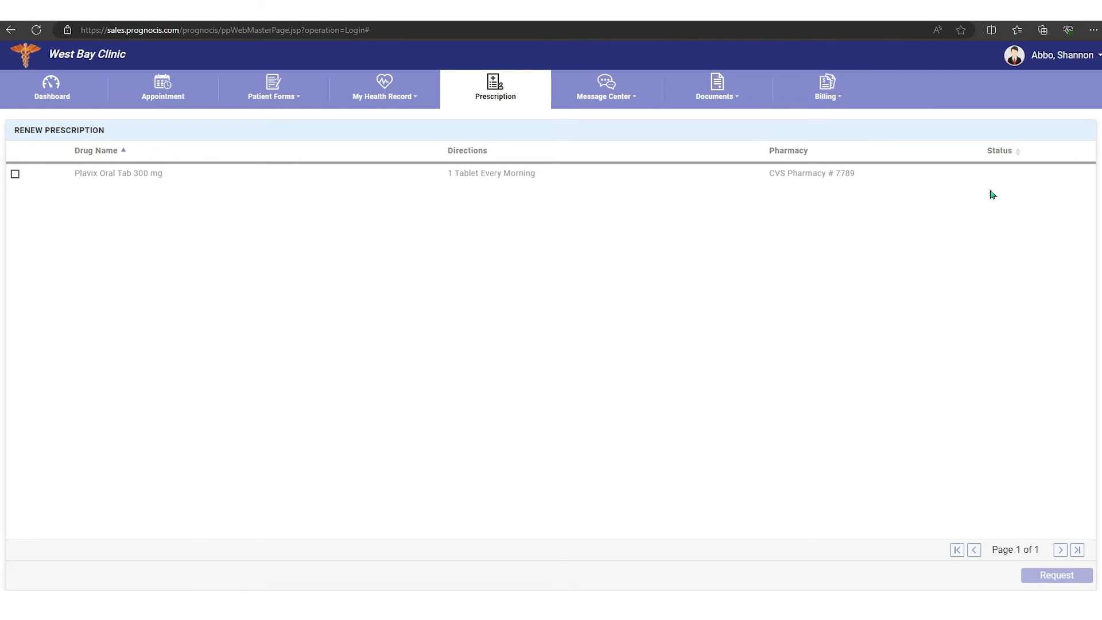
{"action": "left_click", "coordinate": [15, 174]}
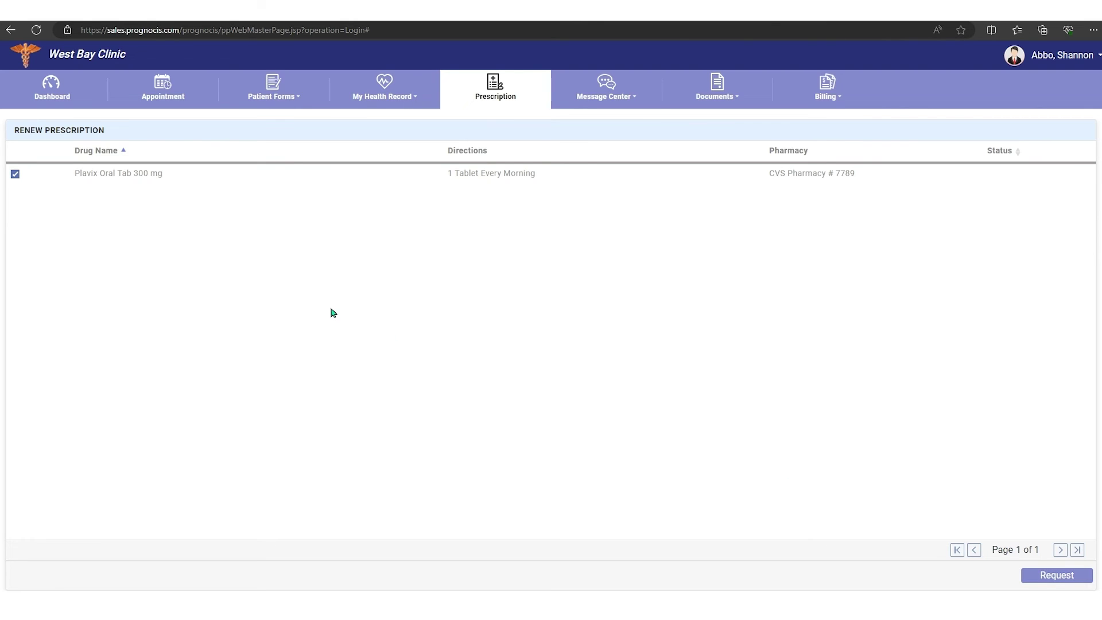
{"action": "left_click", "coordinate": [15, 175]}
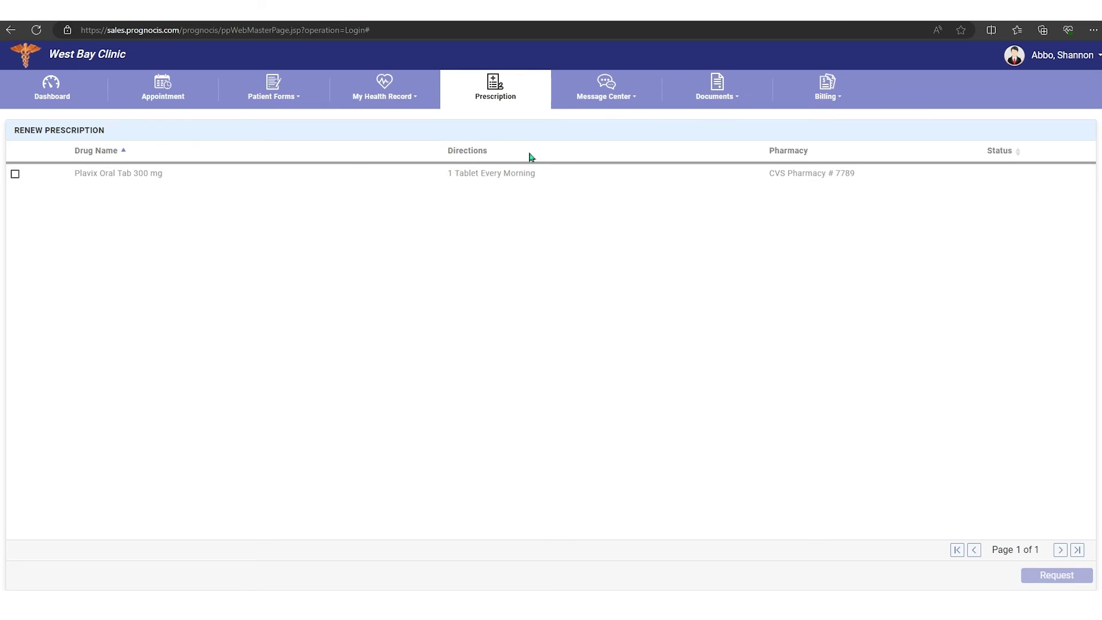
Step: Check the empty Message Center inbox and Clinic Shared Documents, ending on Attach Documents
{"action": "left_click", "coordinate": [631, 98]}
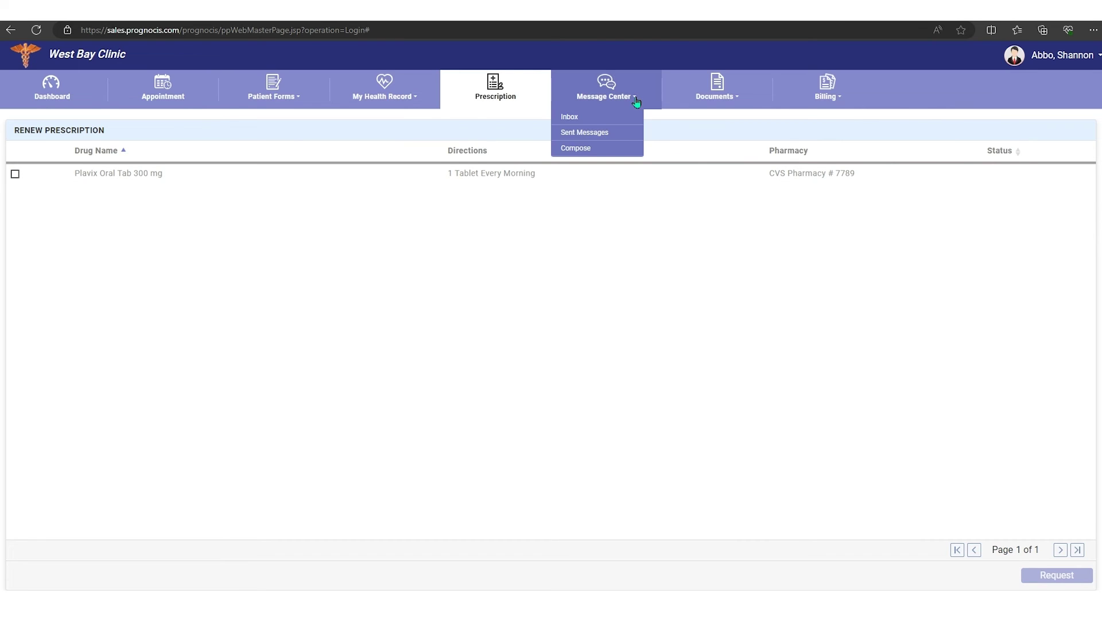
{"action": "left_click", "coordinate": [571, 116]}
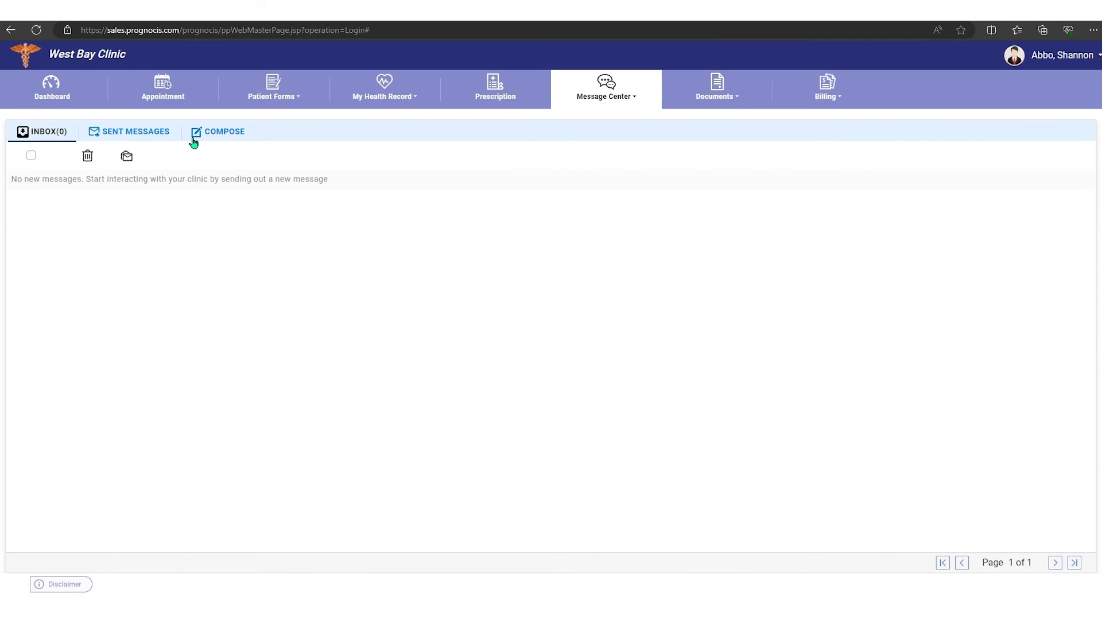
{"action": "left_click", "coordinate": [631, 101]}
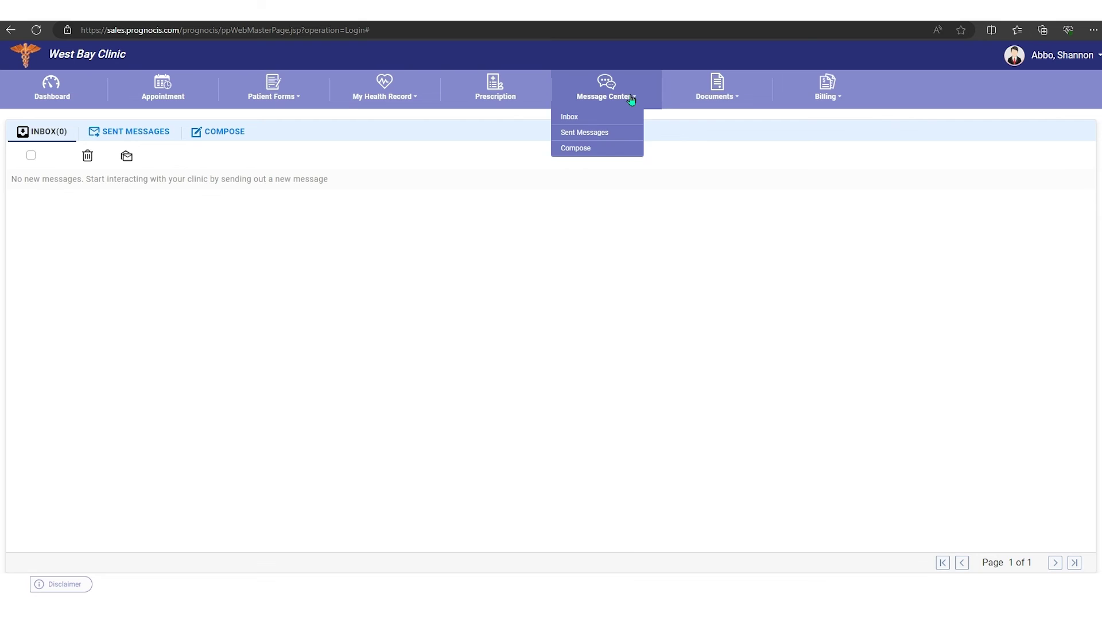
{"action": "left_click", "coordinate": [738, 99]}
{"action": "left_click", "coordinate": [711, 116]}
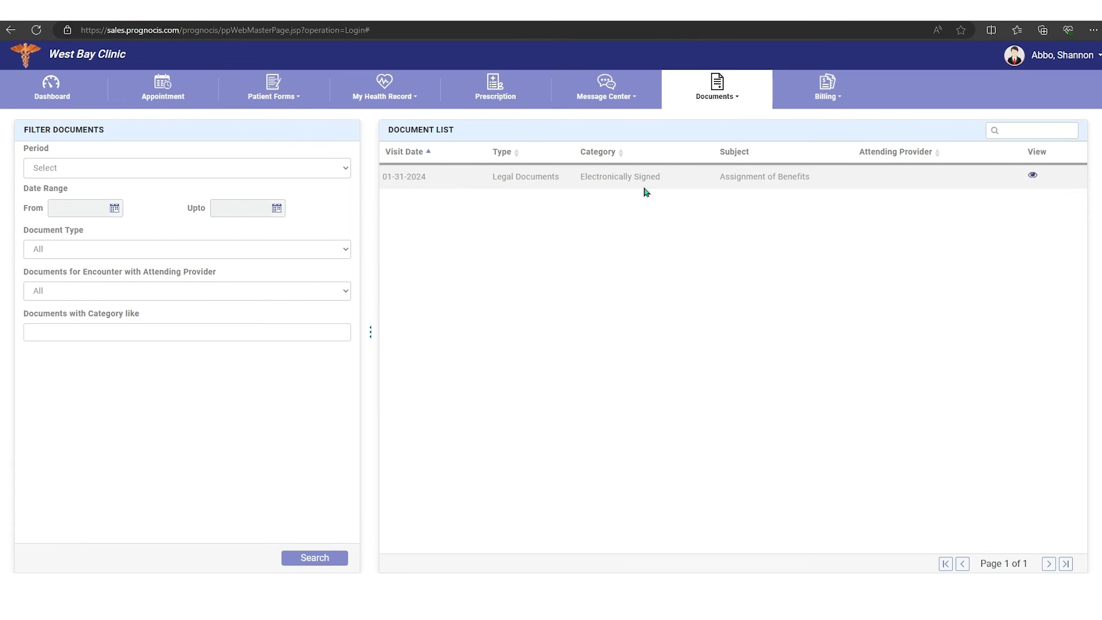
{"action": "left_click", "coordinate": [731, 98]}
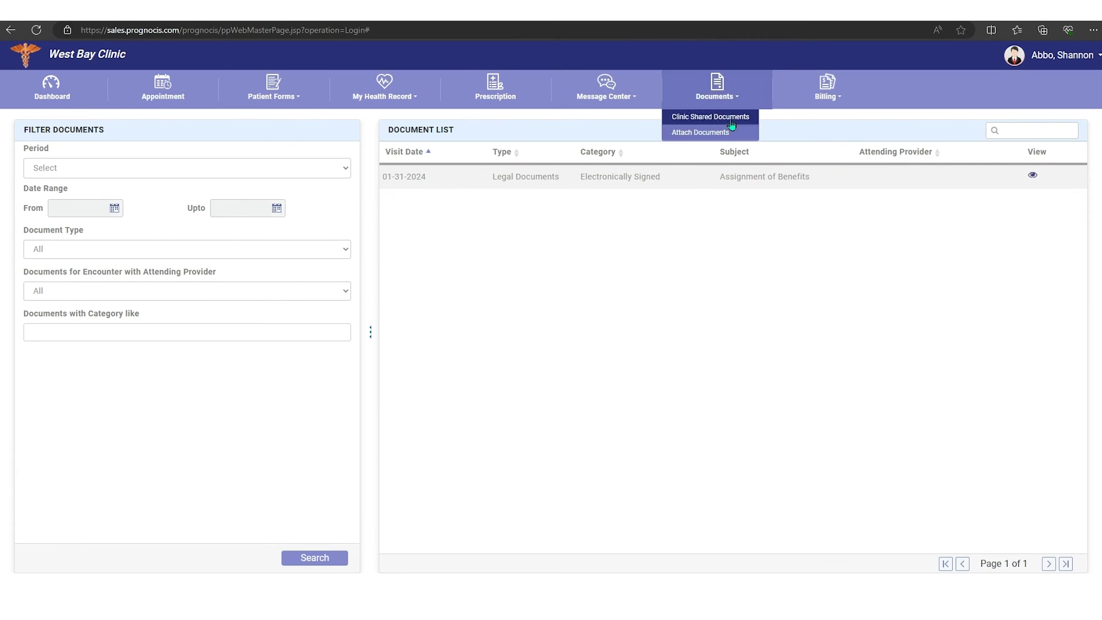
{"action": "left_click", "coordinate": [702, 134]}
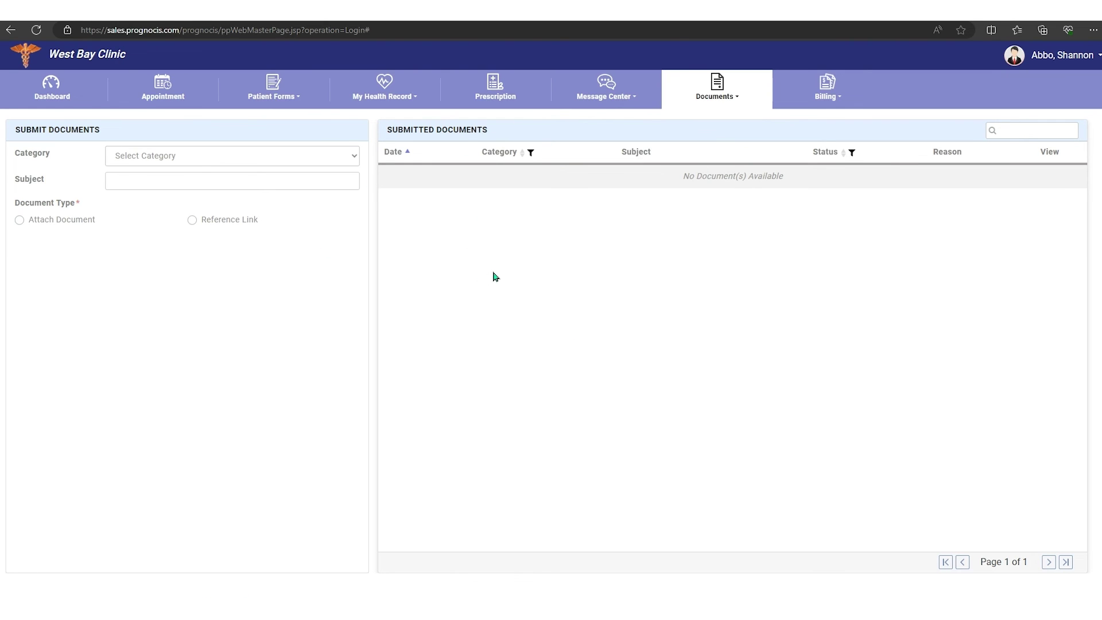
Step: Review Billing's Patient Outstanding and Patient Payments (45.00 pending), then open Statements
{"action": "left_click", "coordinate": [838, 102]}
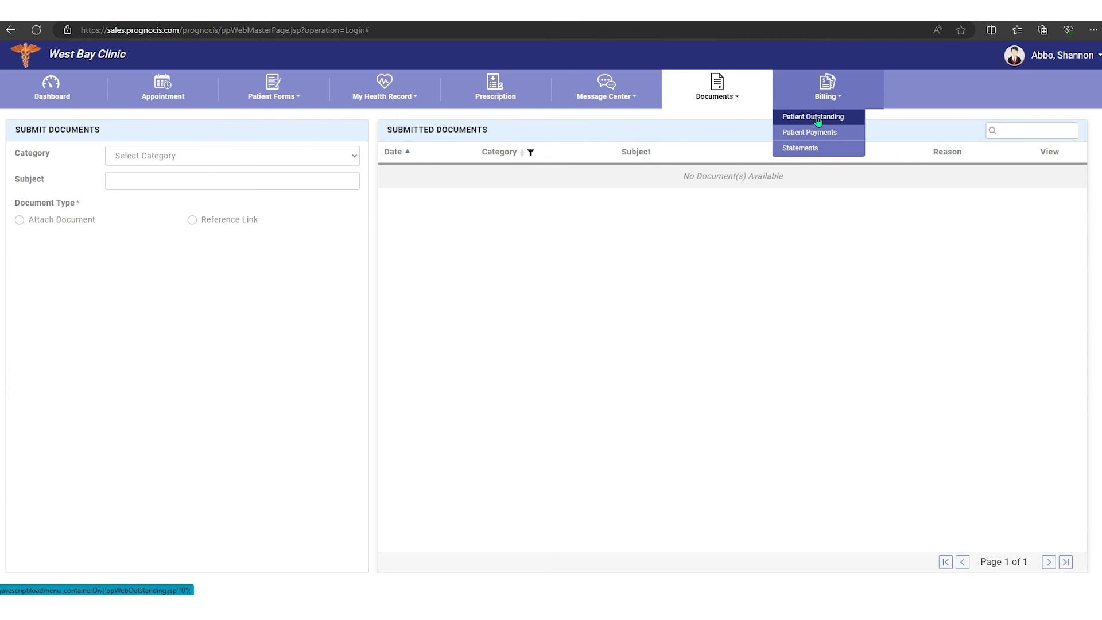
{"action": "left_click", "coordinate": [819, 120]}
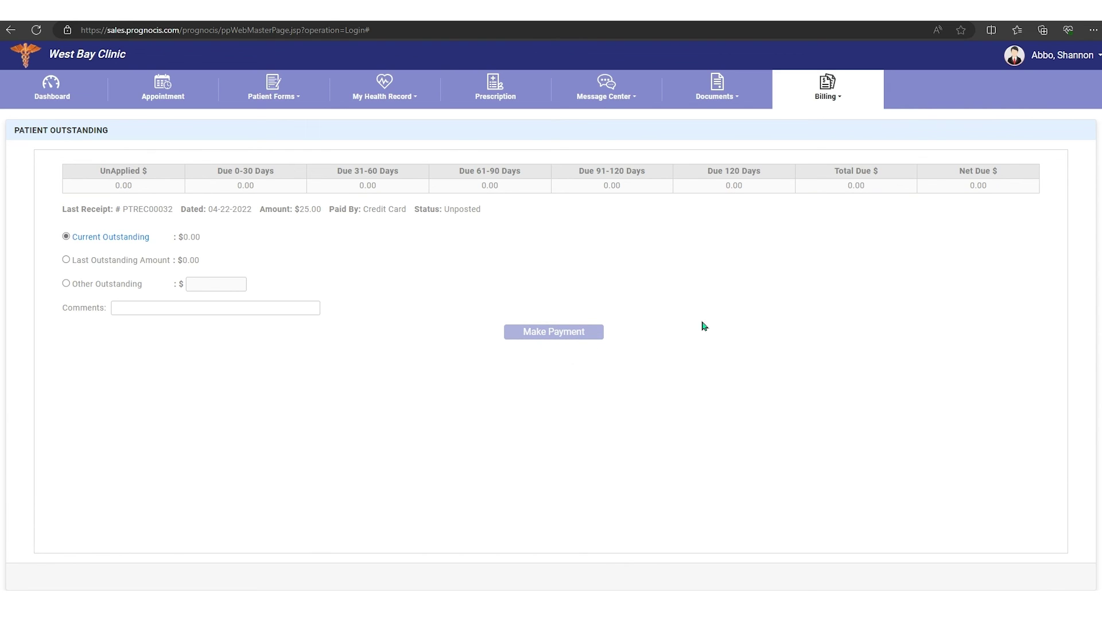
{"action": "left_click", "coordinate": [840, 99]}
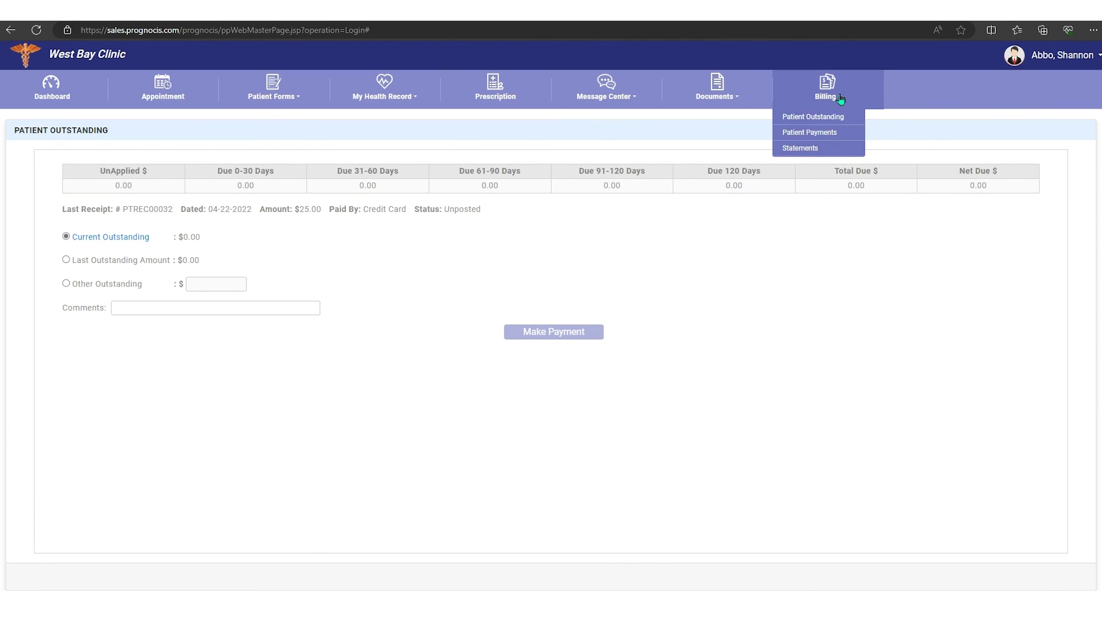
{"action": "left_click", "coordinate": [820, 133]}
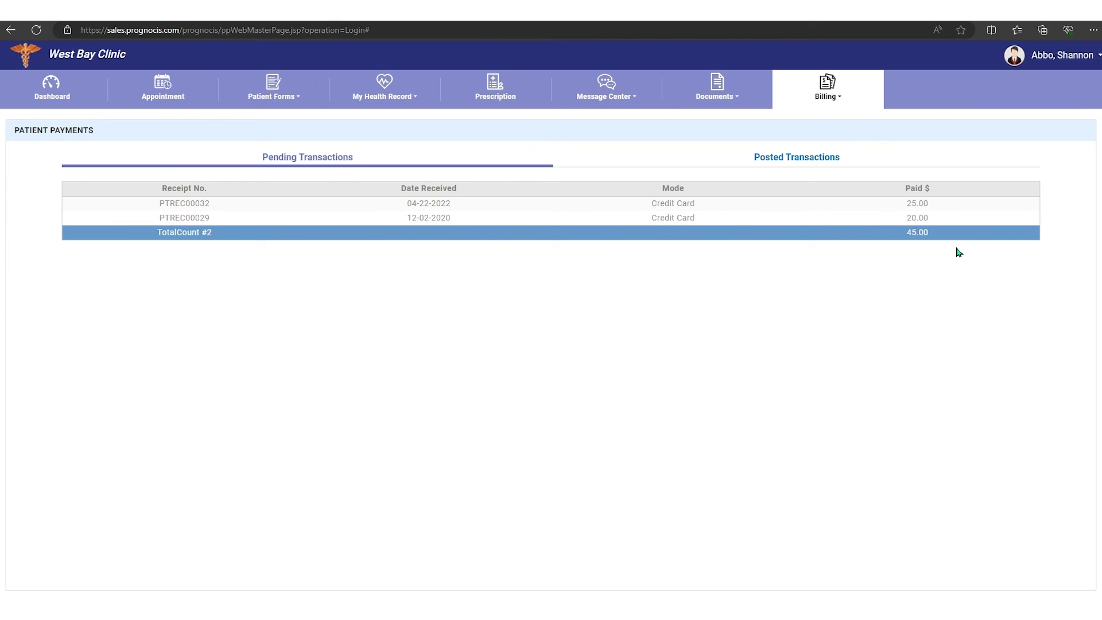
{"action": "left_click", "coordinate": [839, 102]}
{"action": "left_click", "coordinate": [800, 150]}
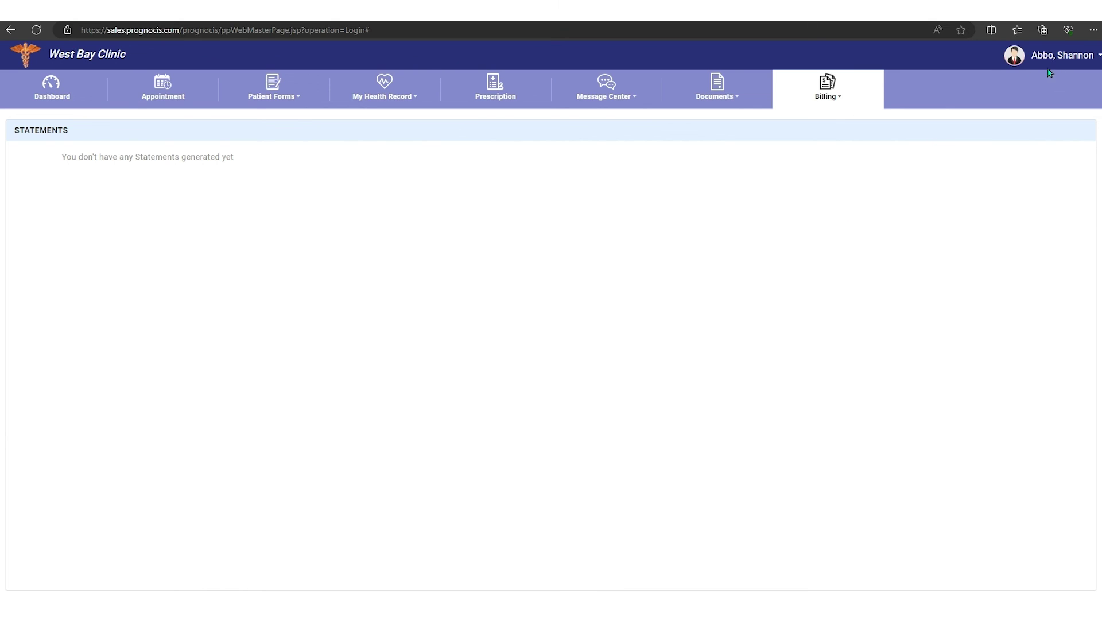
Step: Open and close the Patient Photo dialog, then show the user menu's Personal Info option
{"action": "left_click", "coordinate": [1014, 56]}
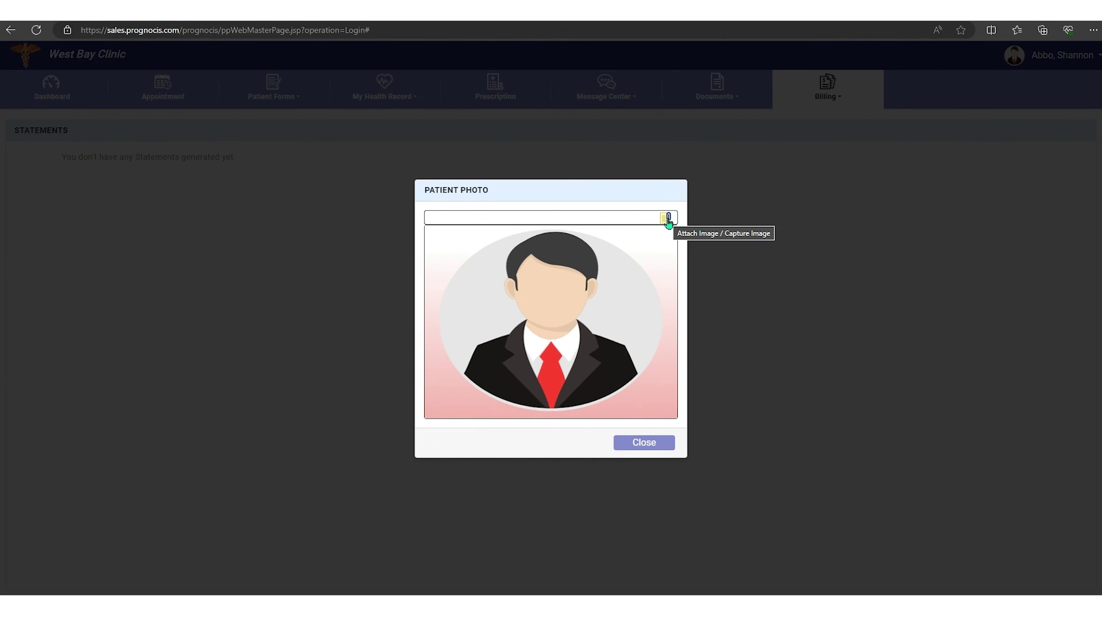
{"action": "left_click", "coordinate": [660, 443]}
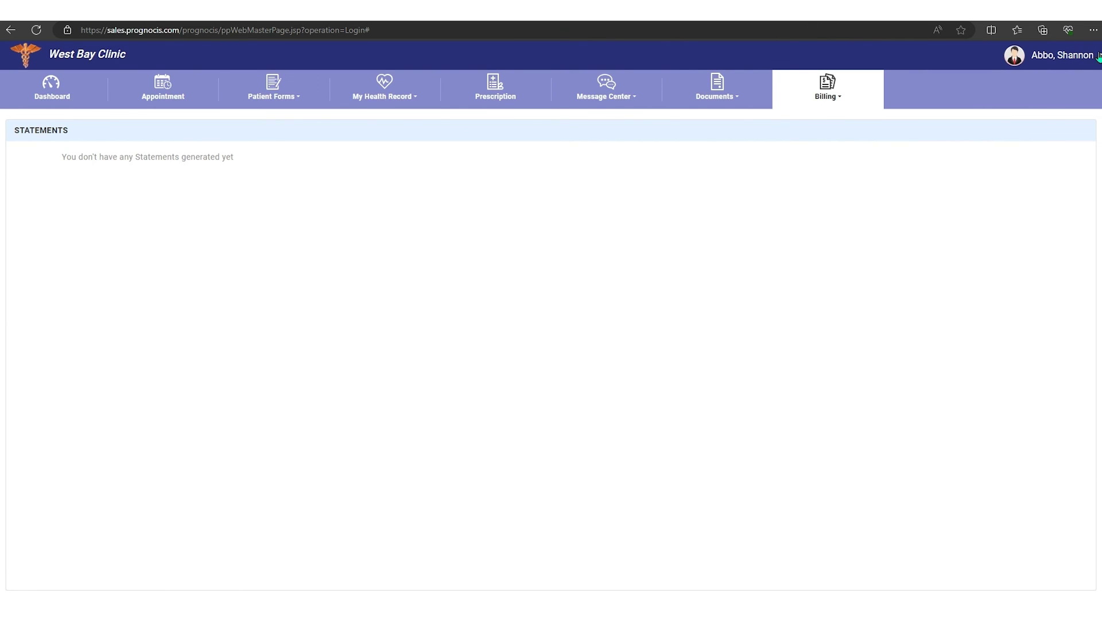
{"action": "left_click", "coordinate": [1098, 56]}
{"action": "mouse_move", "coordinate": [1046, 77]}
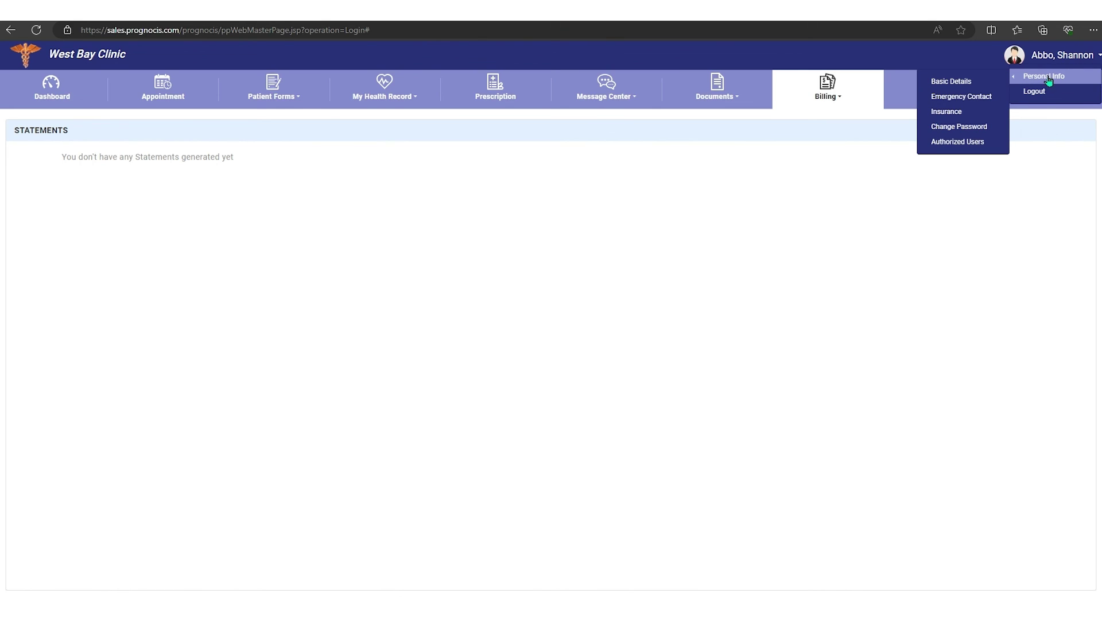